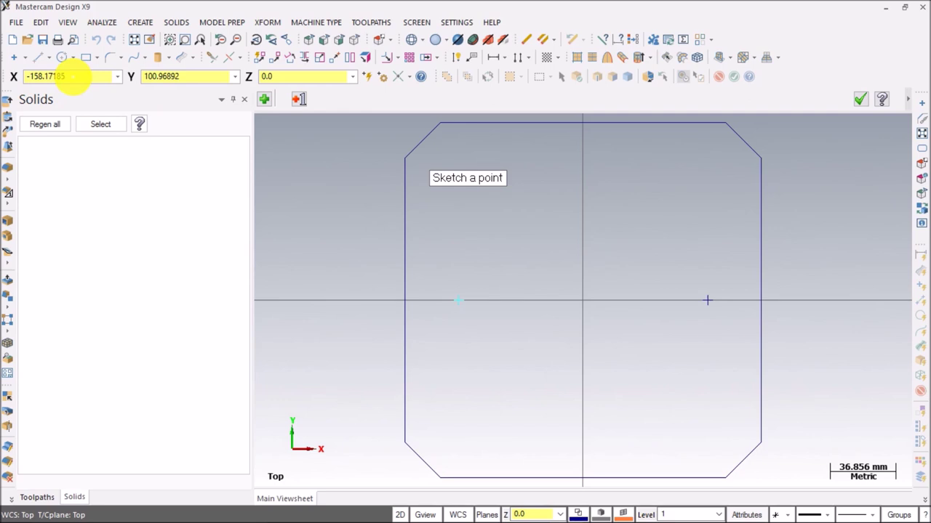
Place points on the vertical axis 50 mm above and 50 mm below the origin, and finish the point creation.
left_click(73, 77)
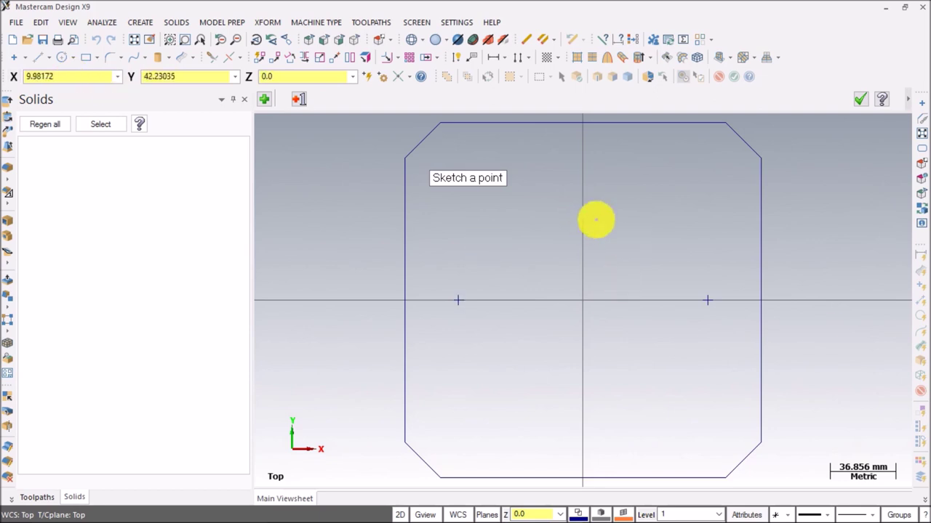
left_click(73, 77)
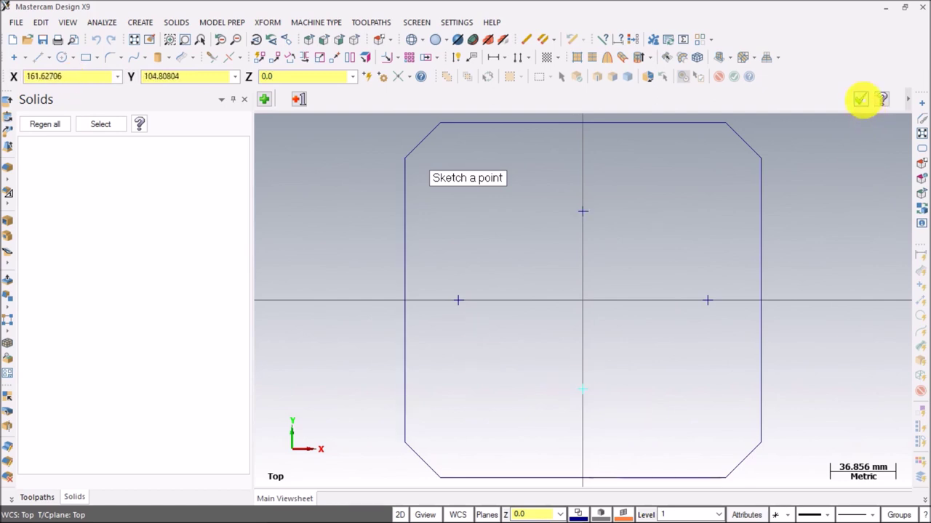
left_click(859, 100)
Draw three circles of radius 5 mm centred on the origin and on the two points along the horizontal axis.
left_click(141, 22)
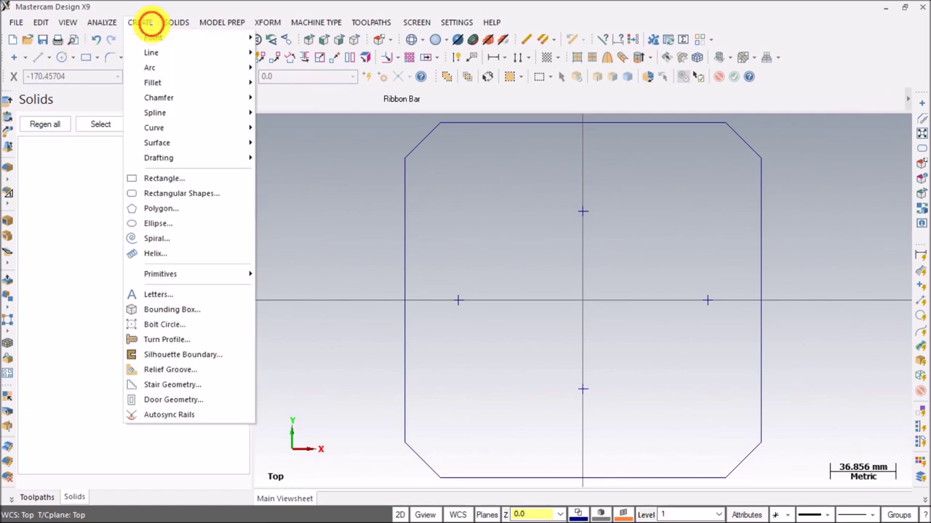
left_click(164, 67)
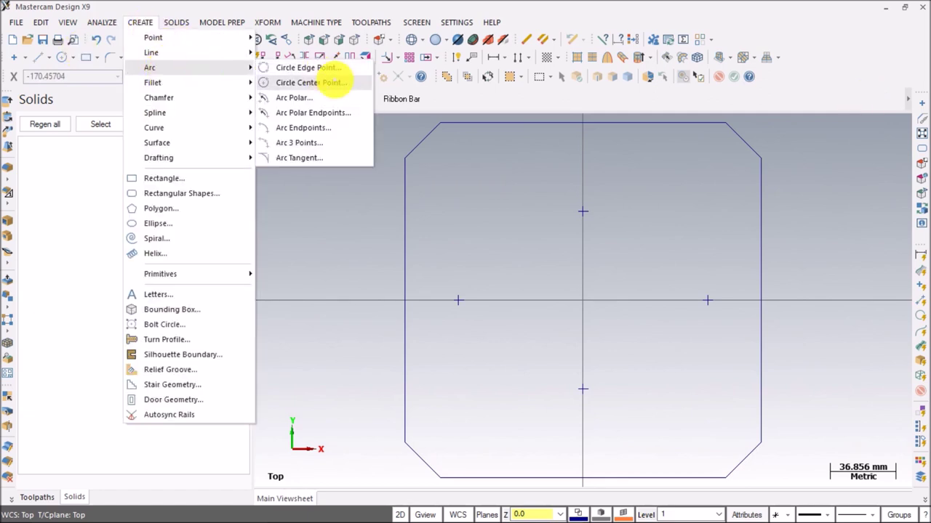
left_click(313, 82)
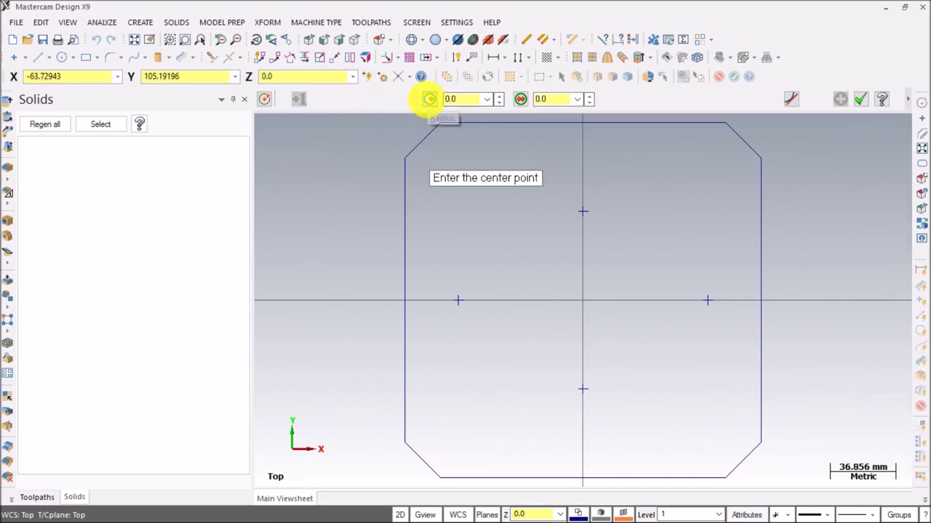
left_click(429, 99)
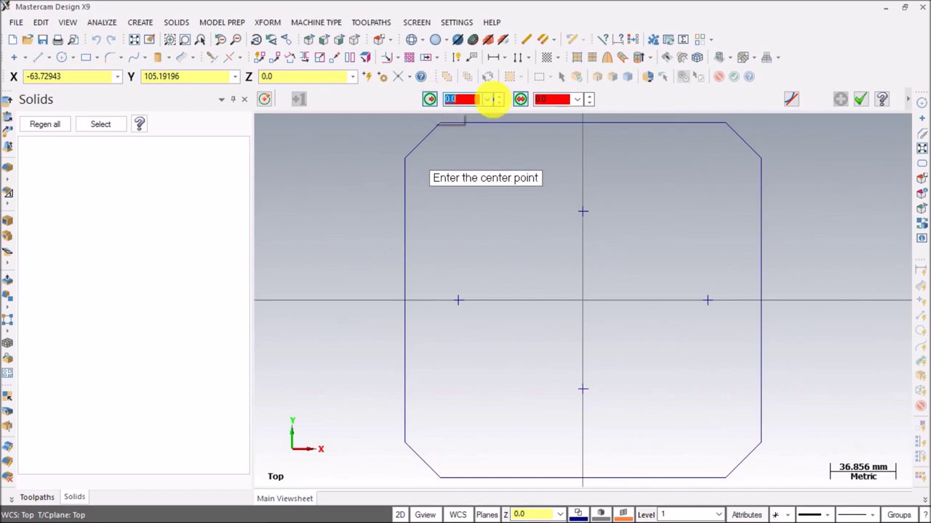
type("5")
key("Return")
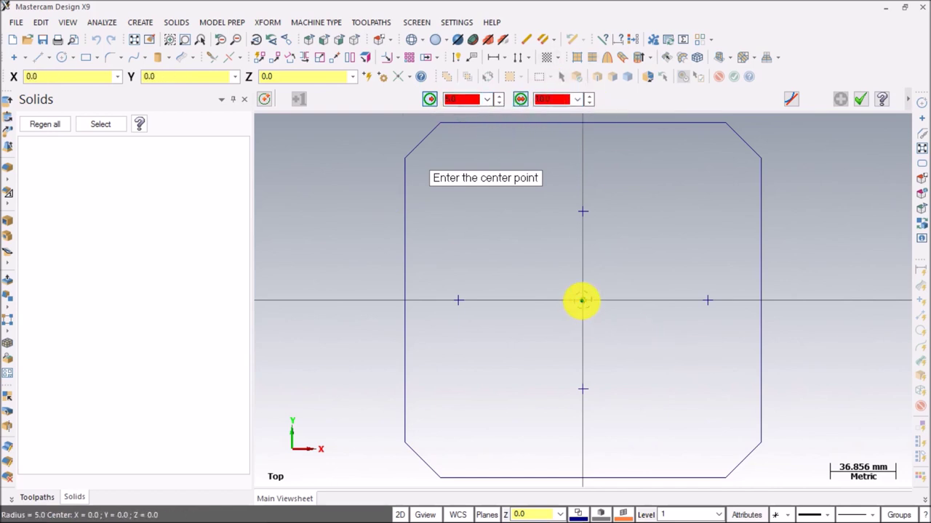
left_click(582, 300)
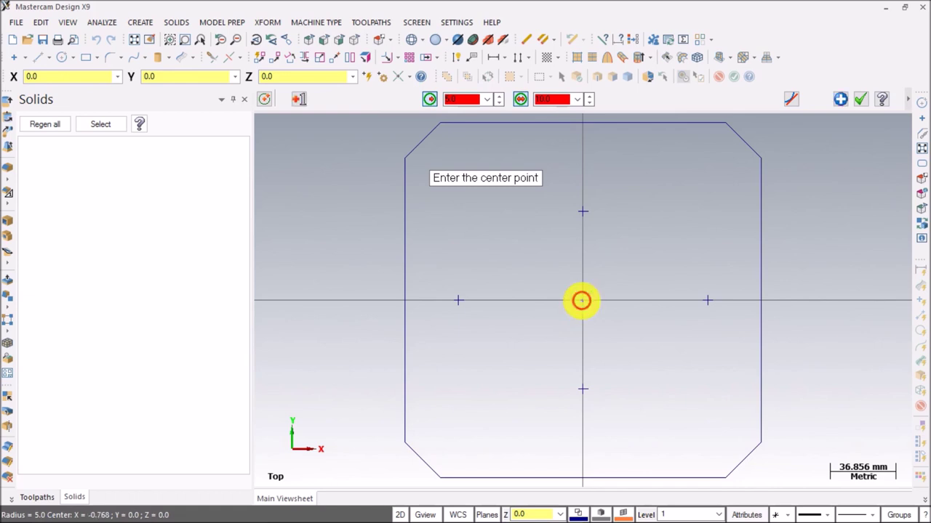
left_click(457, 300)
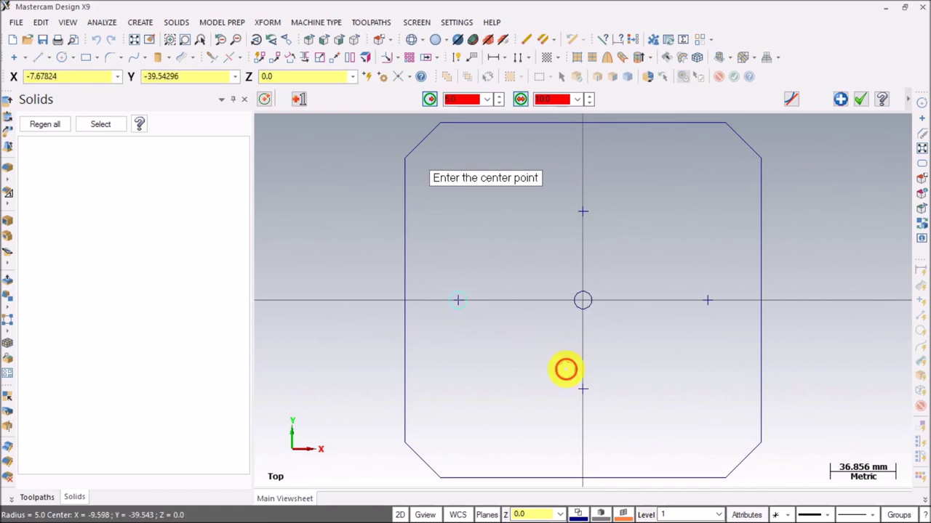
left_click(707, 300)
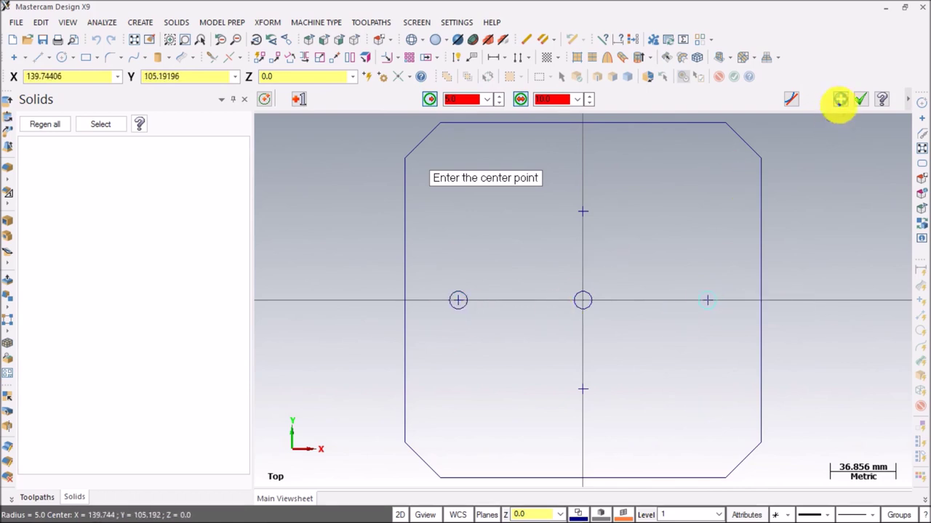
left_click(839, 100)
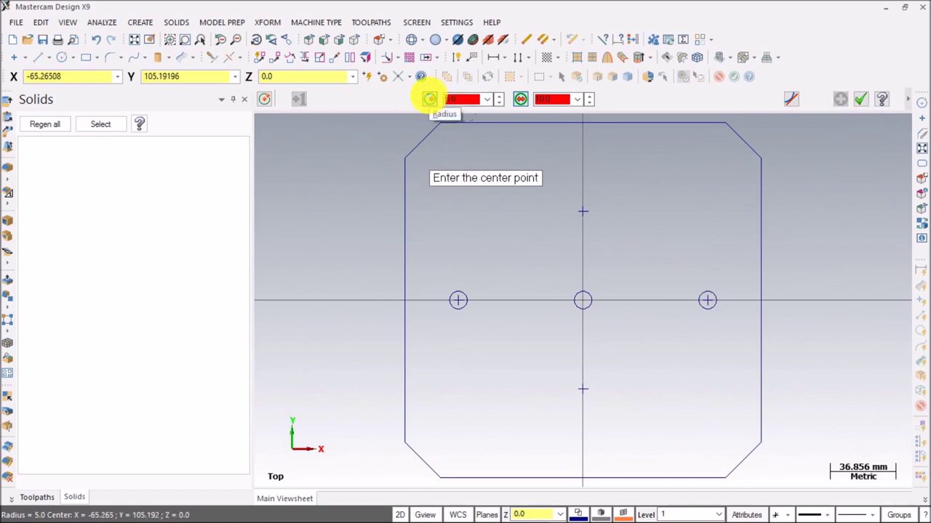
Consult the part drawing in Adobe Reader, and draw circles of radius 10 mm on the points above and below the origin in Mastercam.
left_click(535, 510)
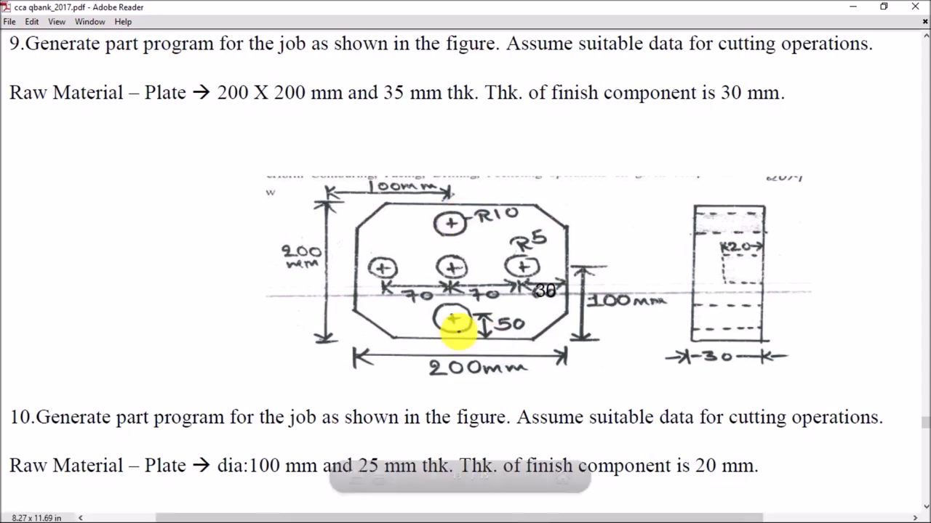
left_click(574, 510)
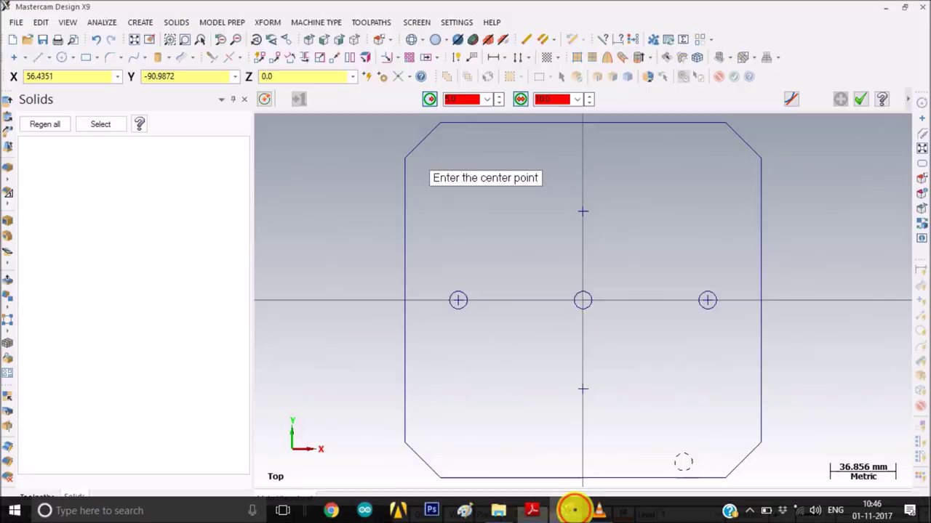
left_click(469, 101)
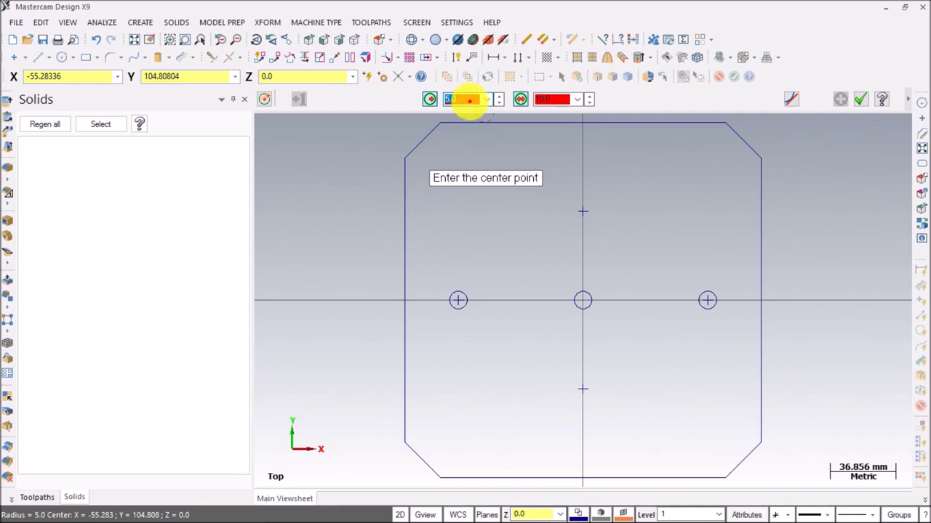
type("10")
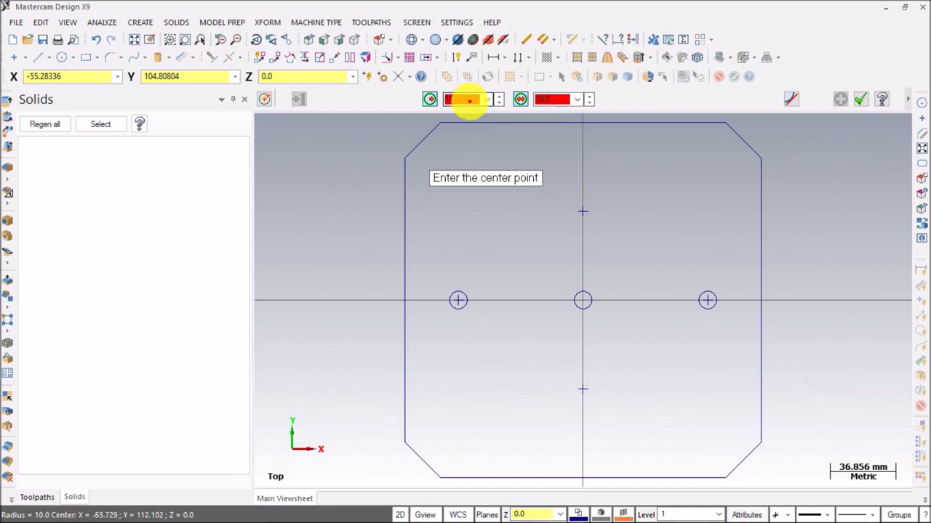
key("Return")
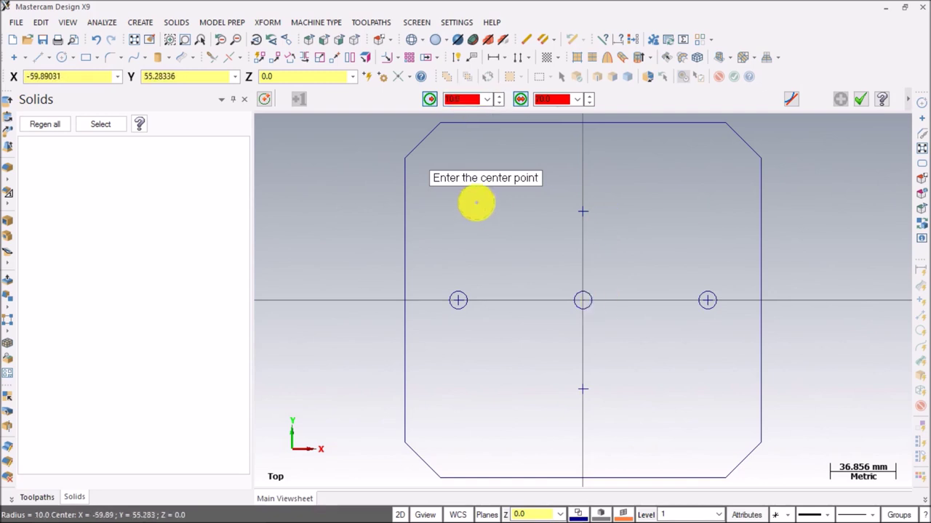
left_click(582, 211)
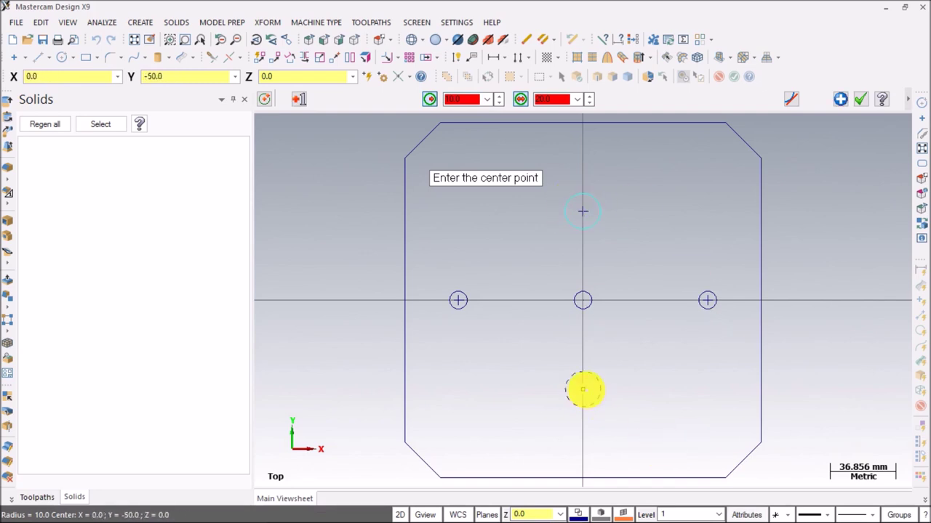
left_click(582, 390)
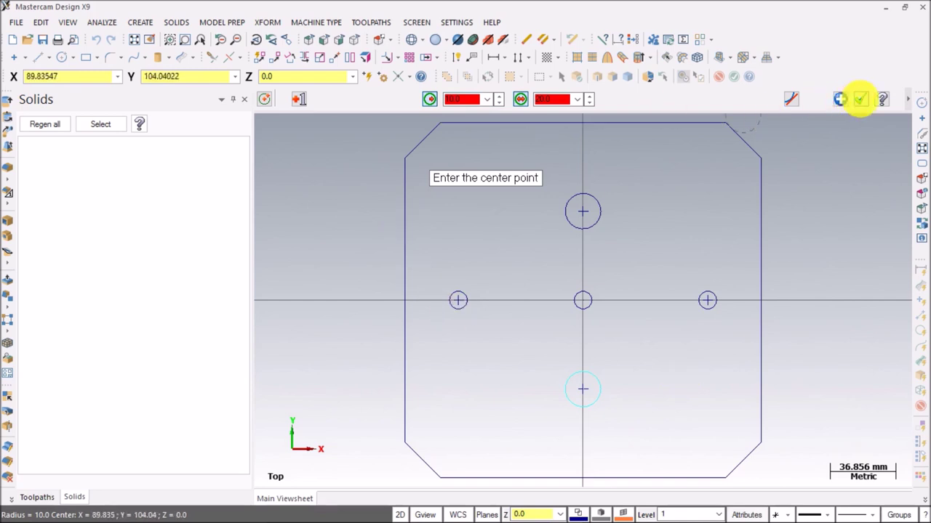
left_click(860, 99)
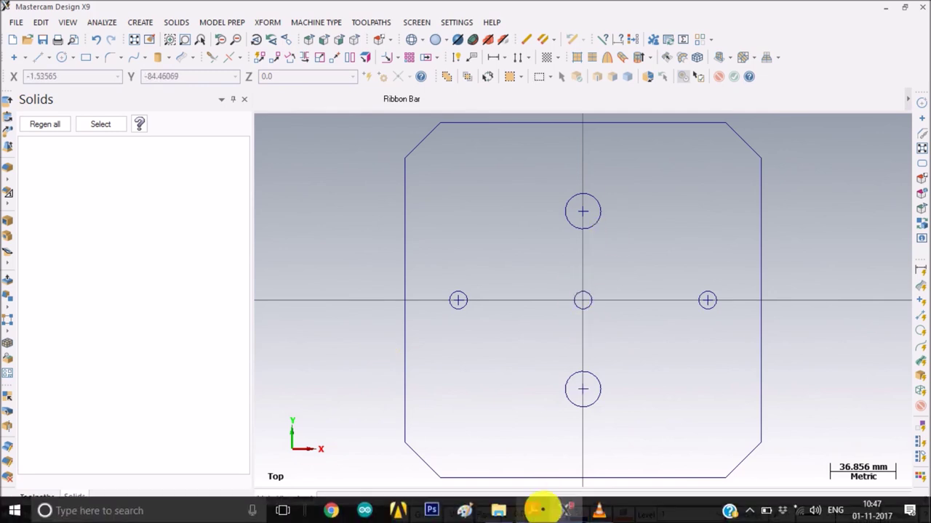
Check the plate drawing in Adobe Reader, and start a solid extrusion in Mastercam from the chamfered outer outline.
left_click(541, 509)
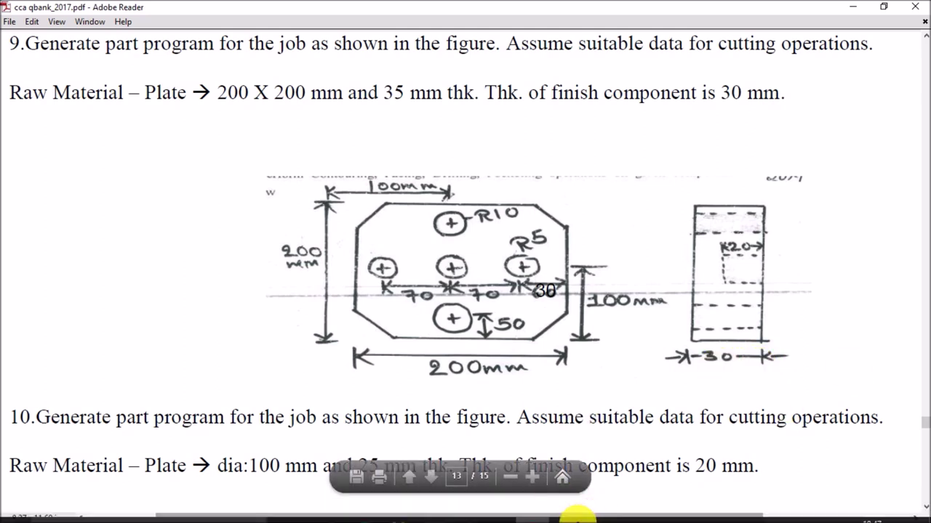
left_click(553, 512)
left_click(178, 22)
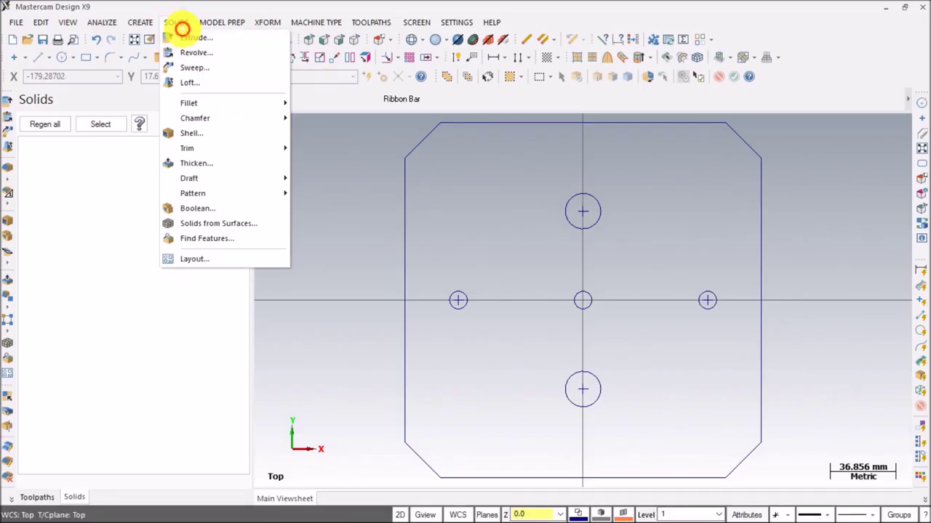
left_click(182, 32)
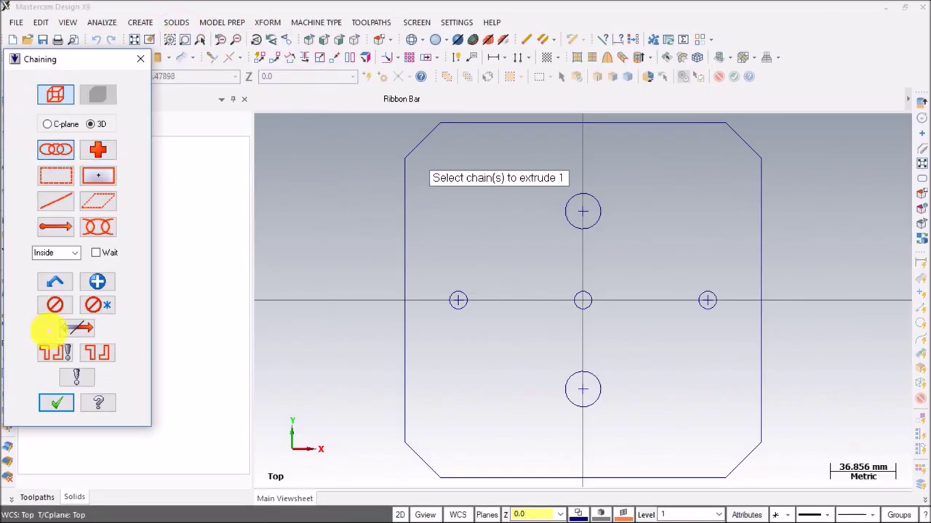
left_click(488, 124)
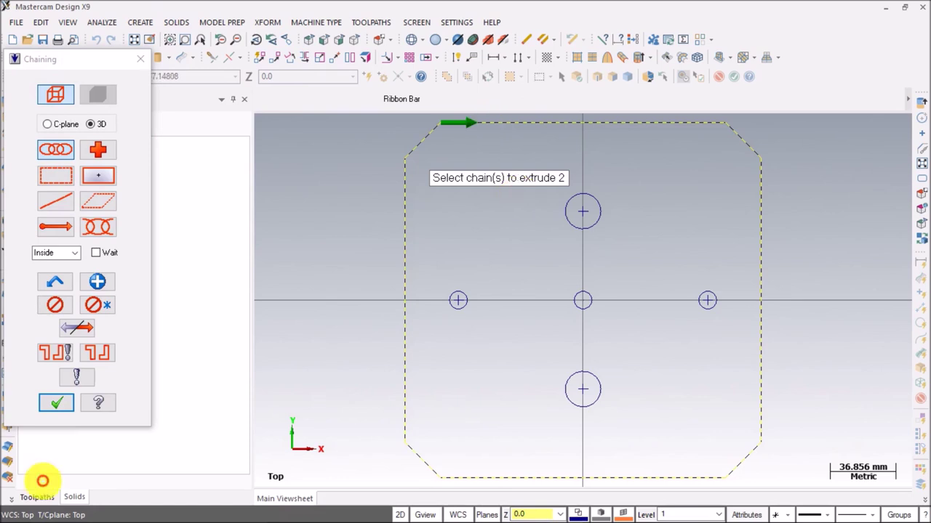
left_click(57, 403)
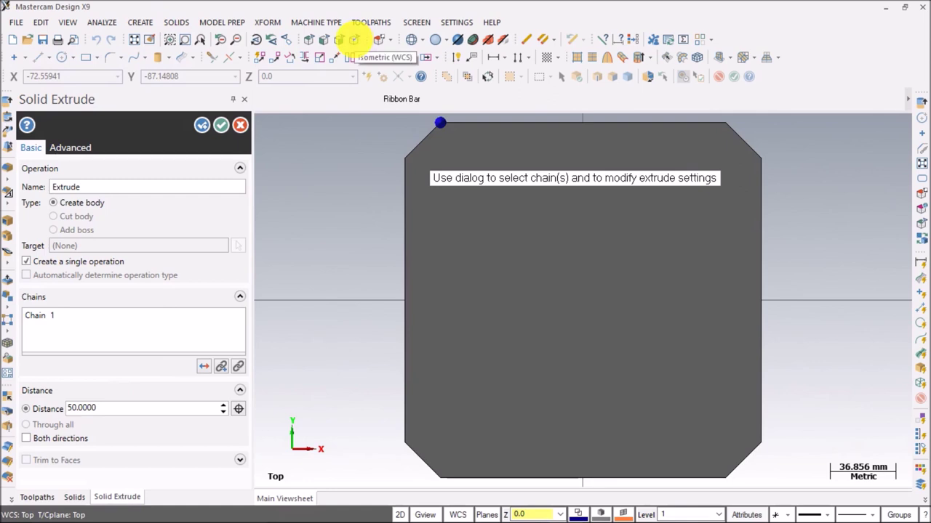
Reverse the extrusion so it runs downward, set its distance to 30 mm and create the plate body.
left_click(354, 38)
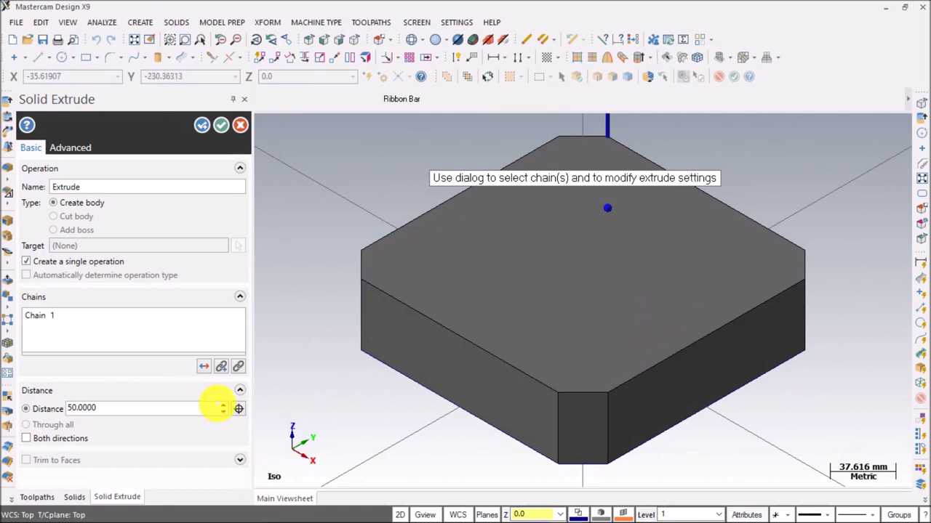
left_click(204, 367)
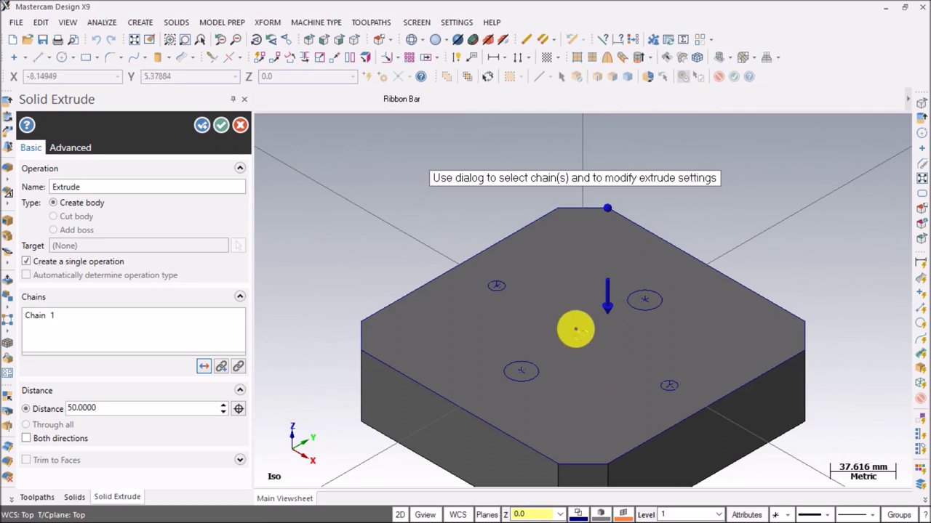
left_click(308, 39)
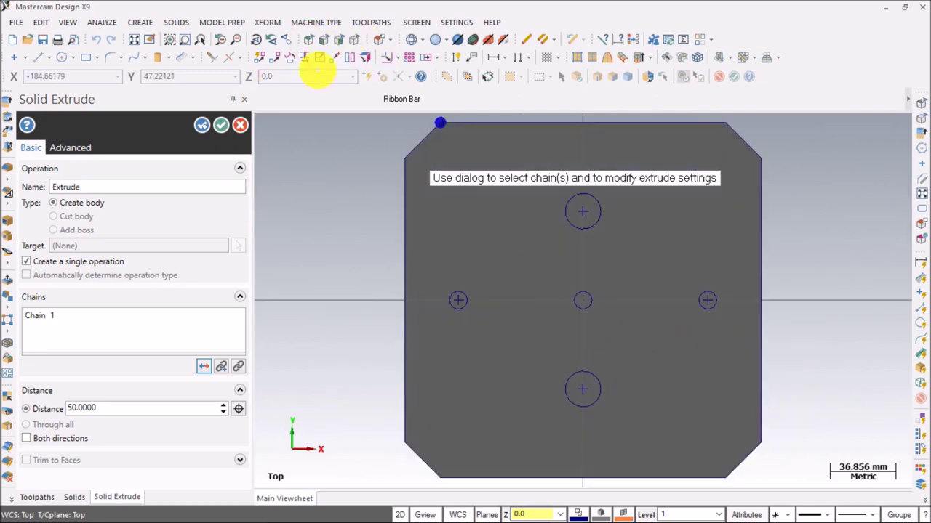
left_click(355, 40)
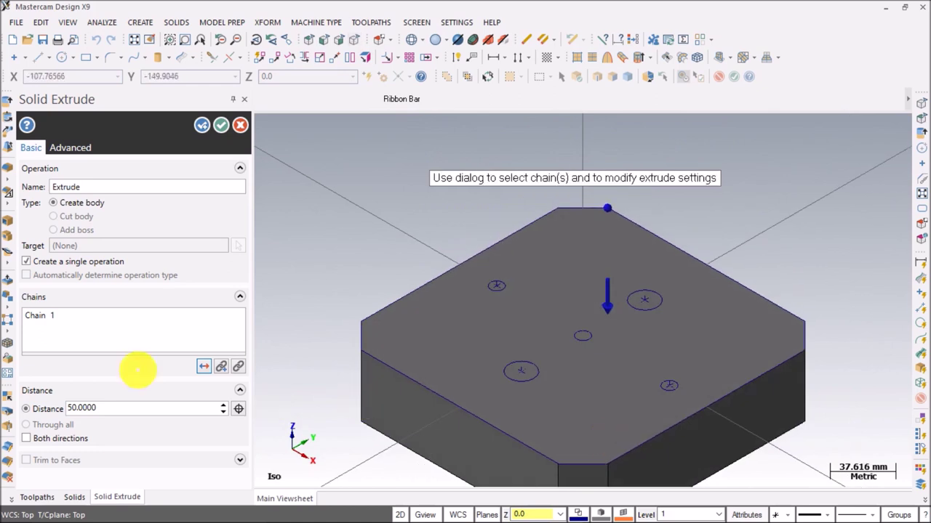
double_click(96, 407)
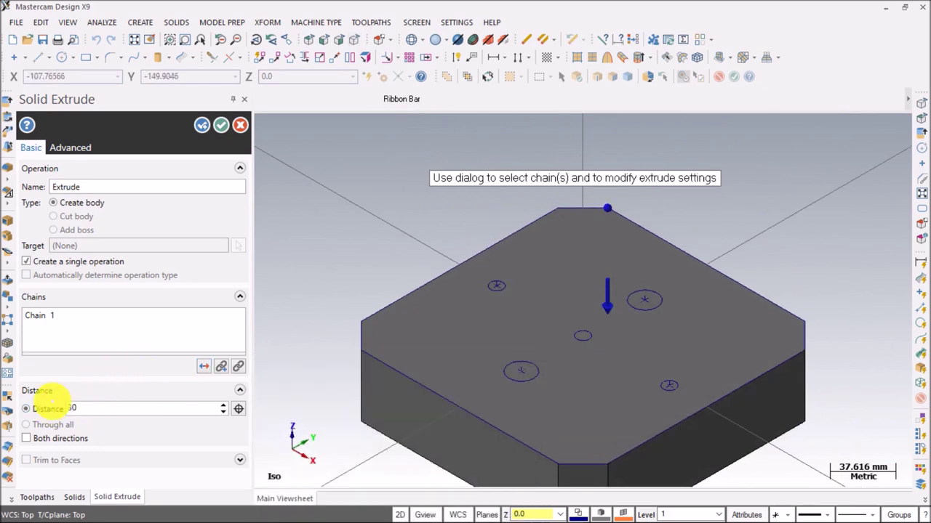
key("Return")
left_click(220, 125)
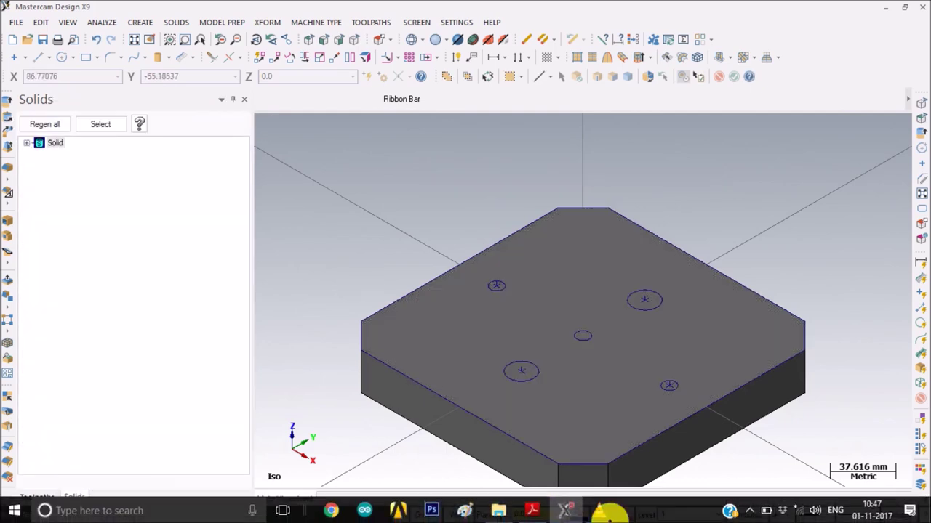
Examine the hole layout in the part drawing in Adobe Reader and return to Mastercam.
left_click(603, 511)
left_click(590, 511)
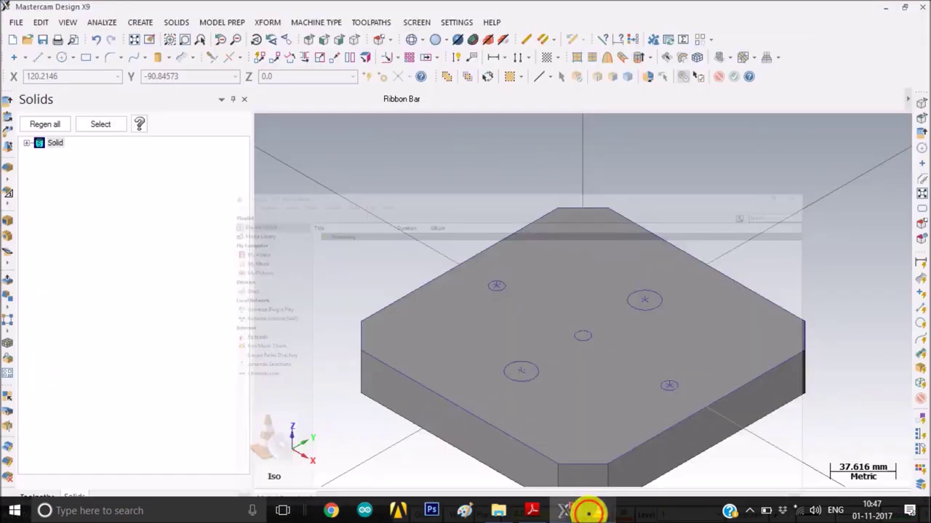
left_click(532, 511)
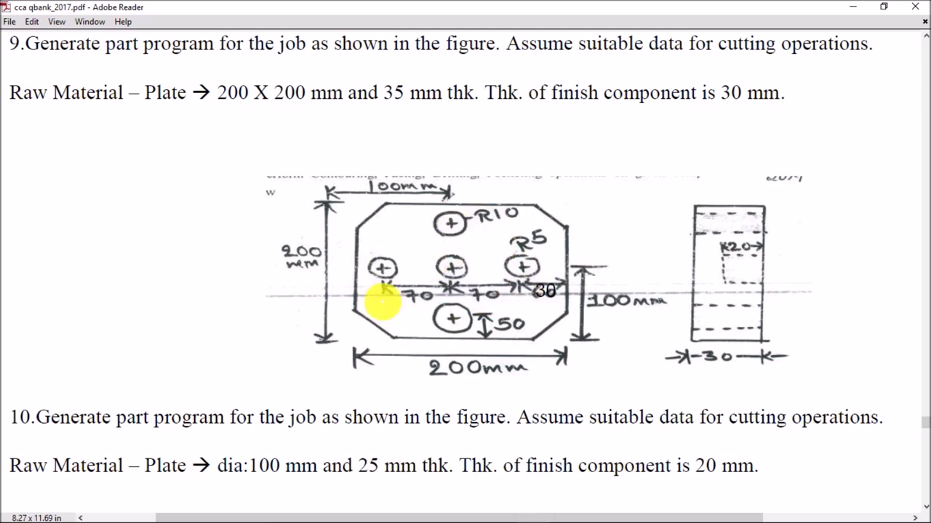
left_click(487, 291)
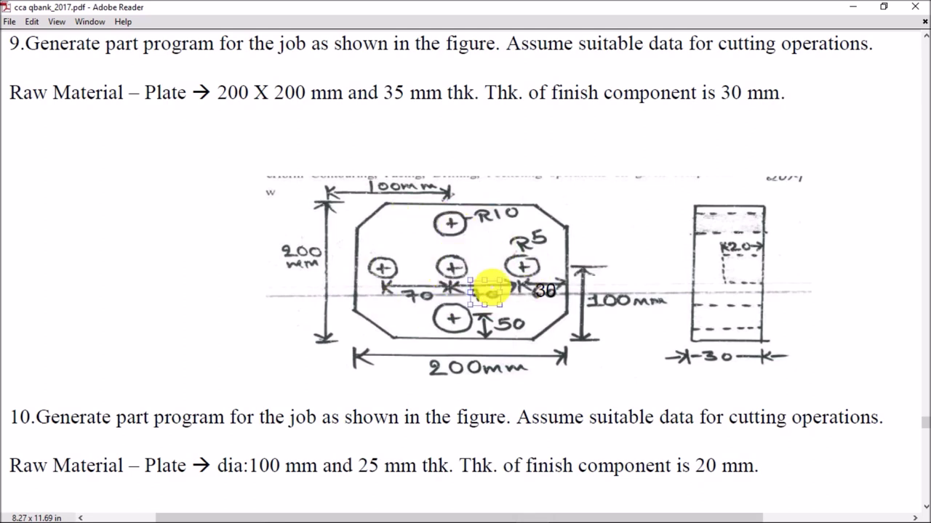
left_click(452, 269)
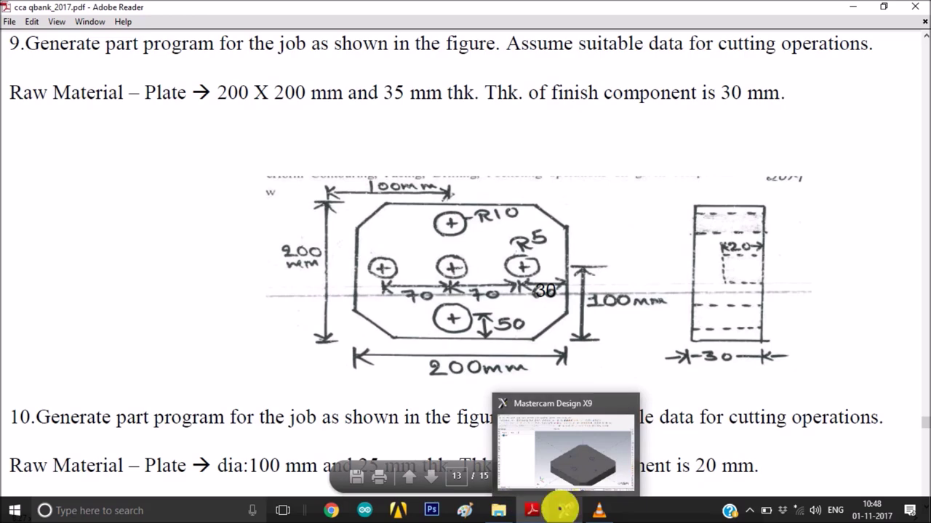
left_click(562, 509)
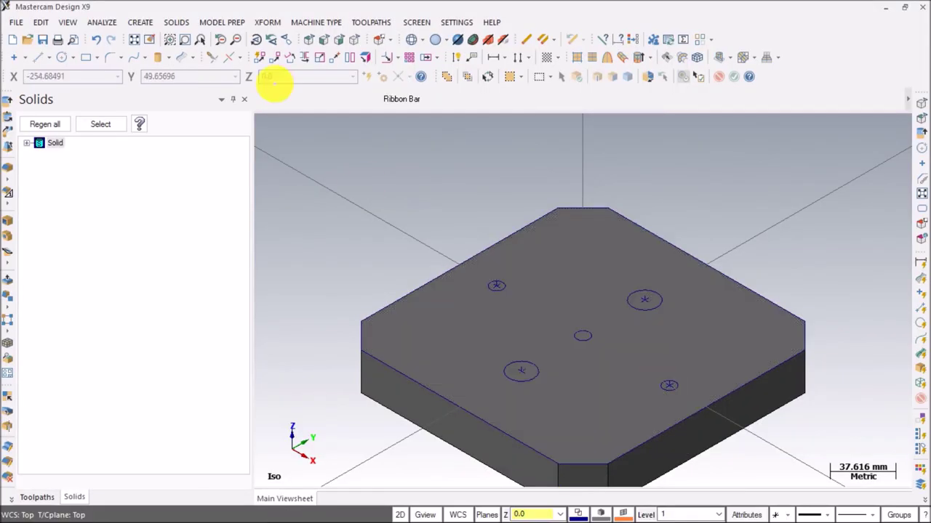
Start a solid extrusion from the four hole circles surrounding the centre circle on the plate.
left_click(176, 21)
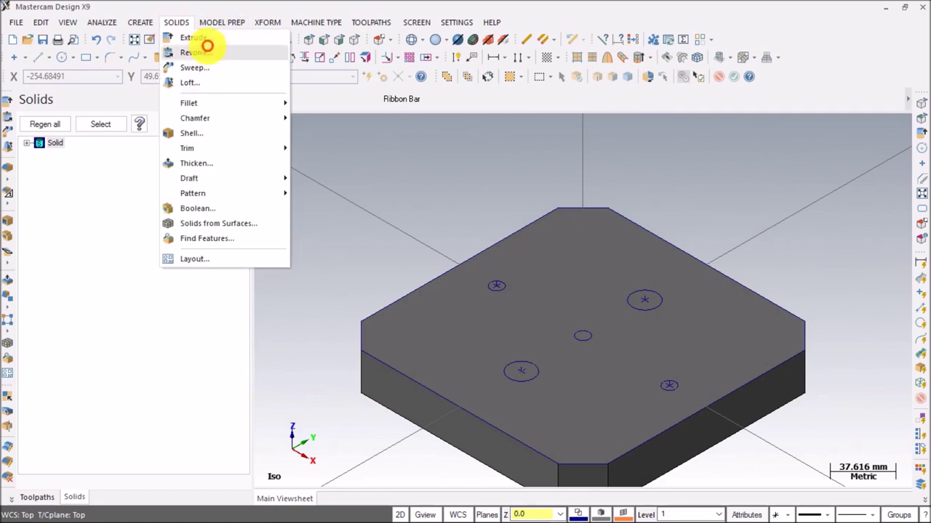
left_click(208, 37)
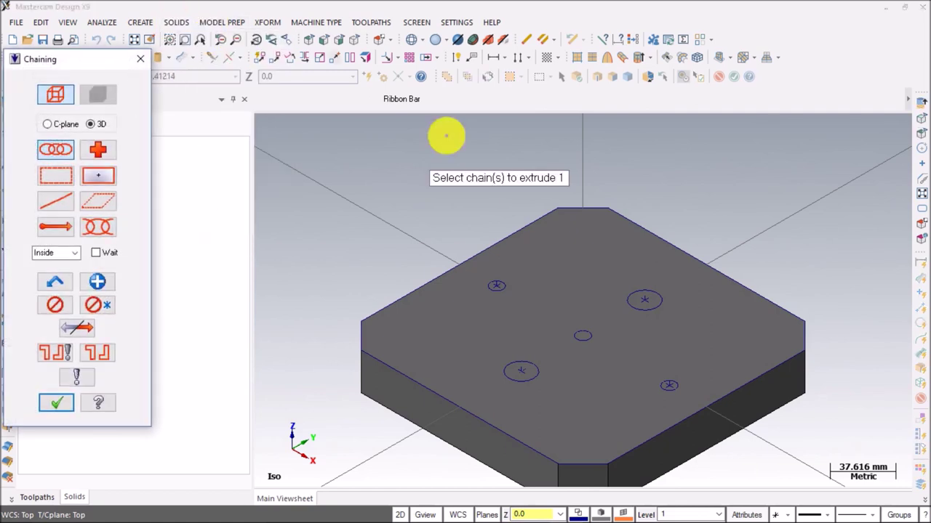
left_click(320, 39)
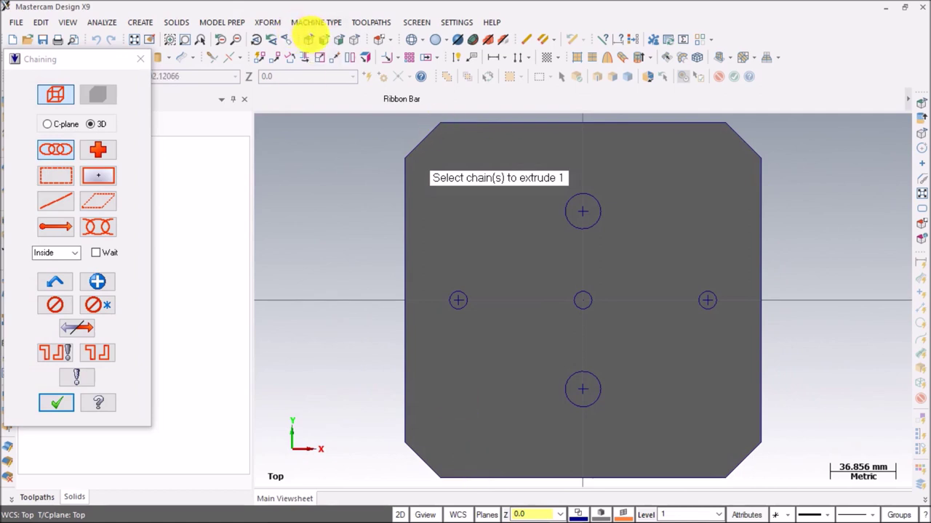
left_click(463, 317)
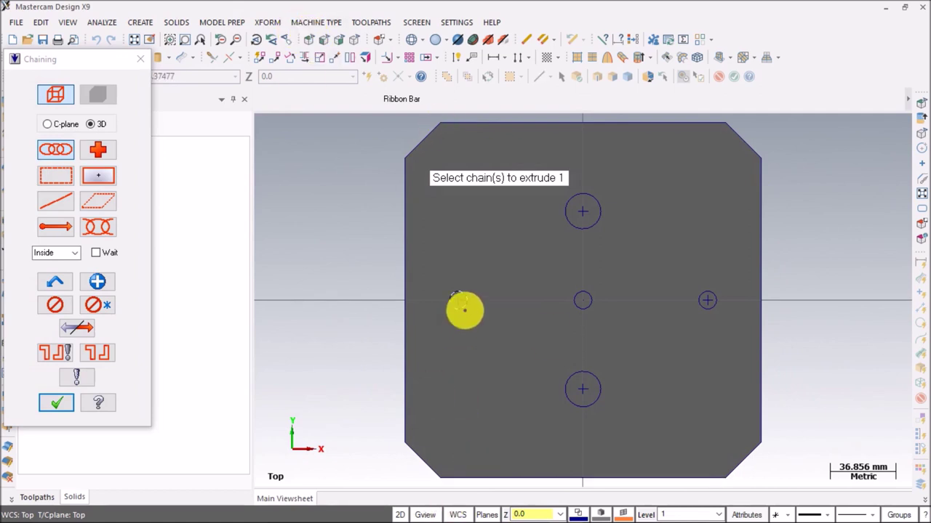
left_click(603, 225)
left_click(708, 309)
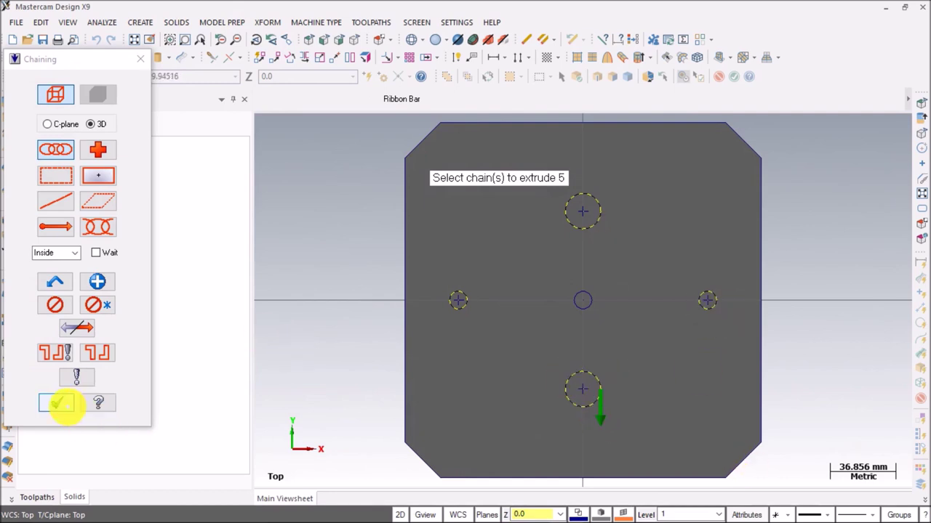
left_click(58, 404)
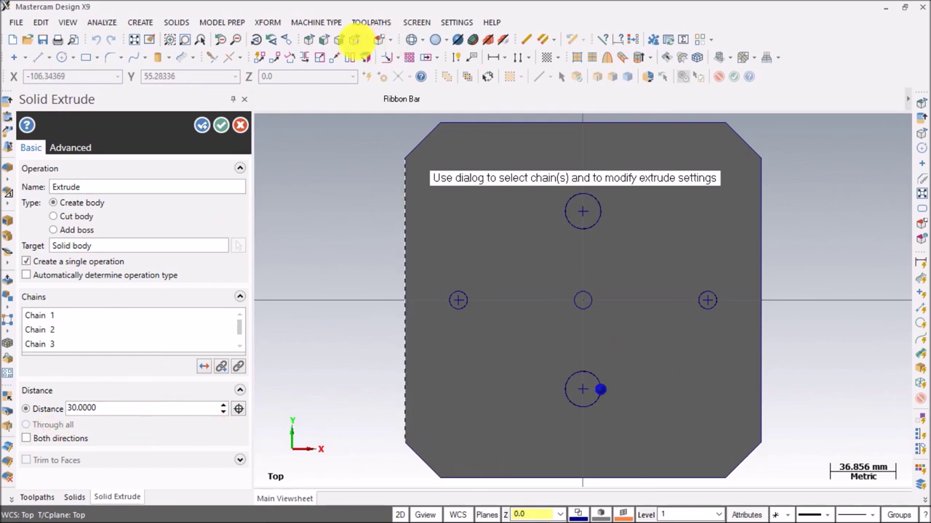
Make the extrusion a body cut with a distance of 35 mm and create the four holes through the plate.
left_click(356, 40)
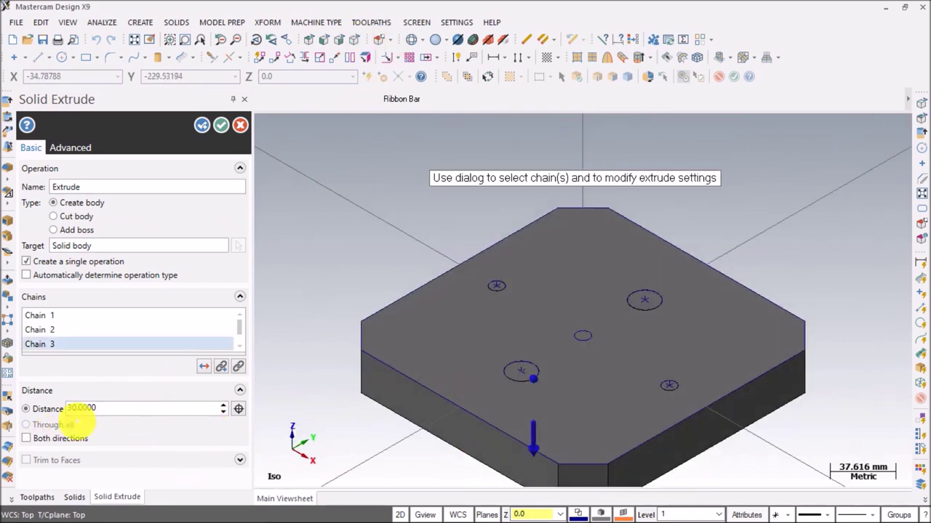
left_click(54, 216)
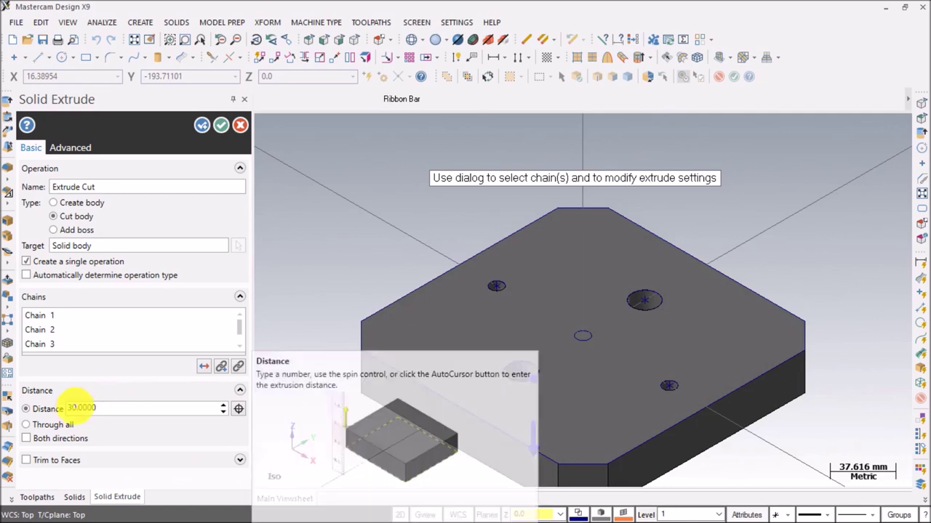
left_click(29, 407)
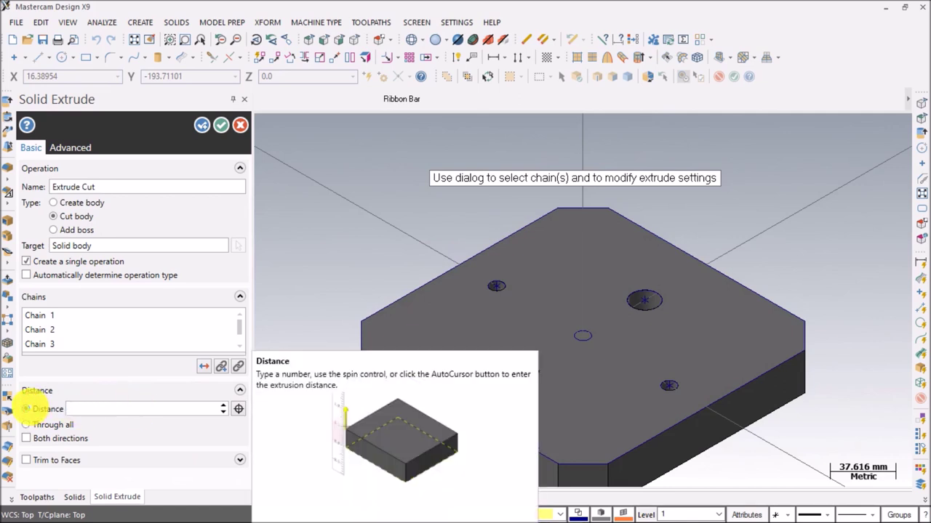
key("Tab")
left_click(222, 125)
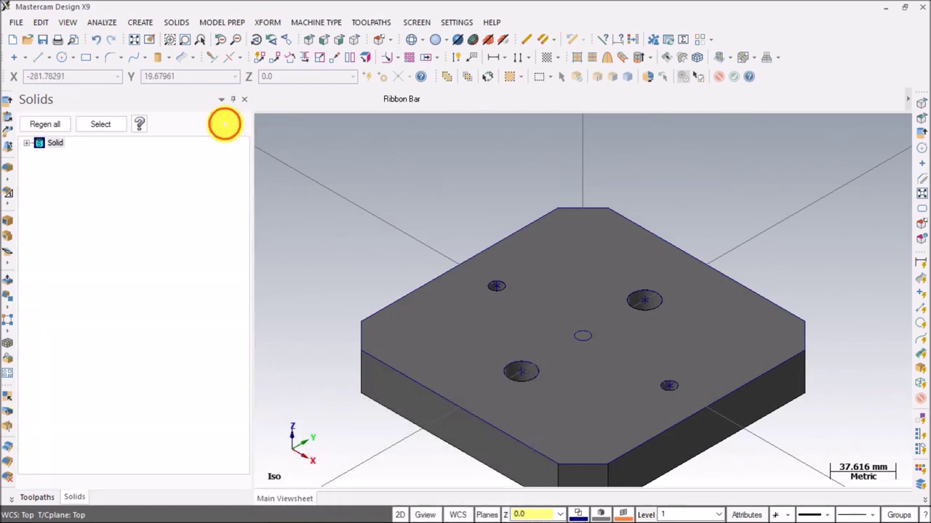
Check the centre hole in the part drawing in Adobe Reader, and start a solid extrusion in Mastercam from the centre circle.
left_click(308, 40)
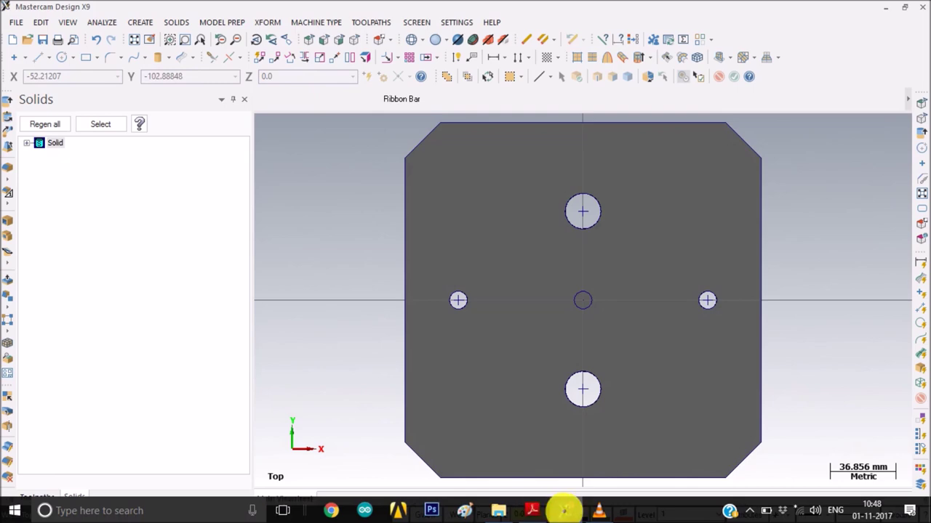
left_click(563, 510)
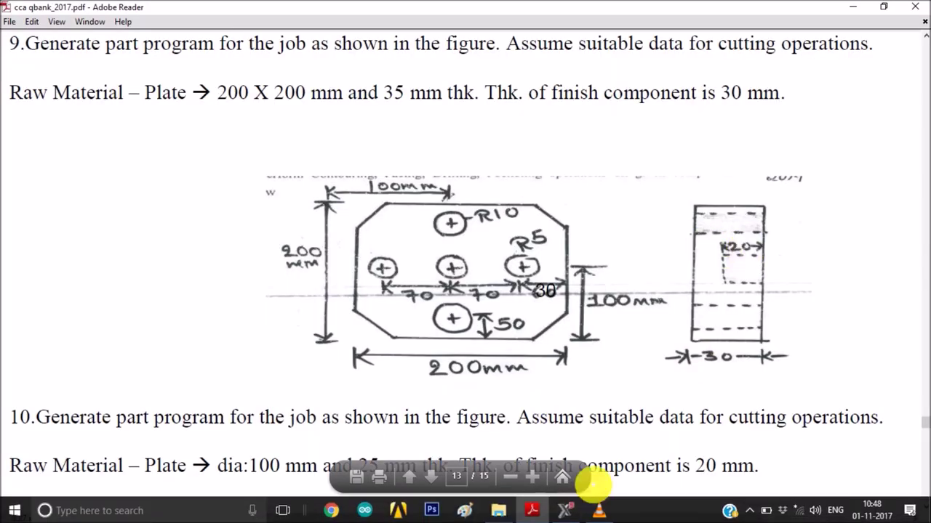
left_click(563, 510)
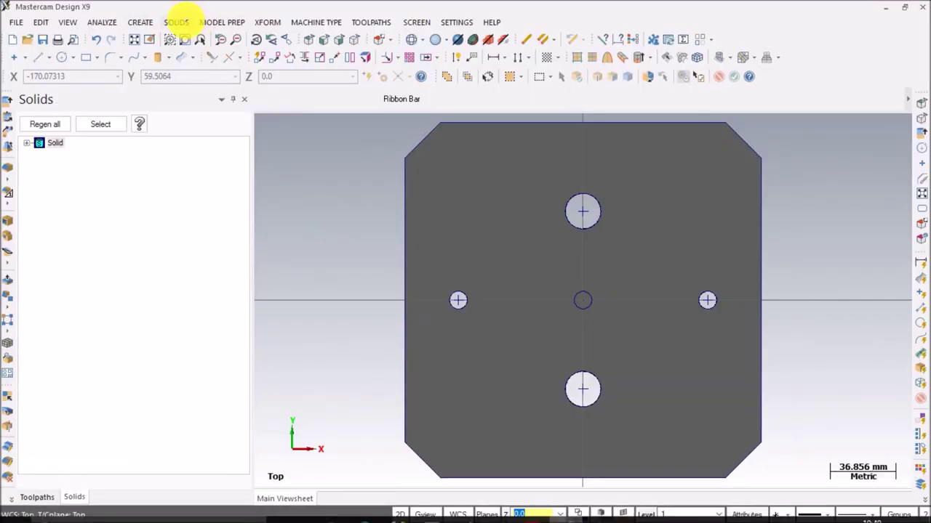
left_click(176, 22)
left_click(197, 36)
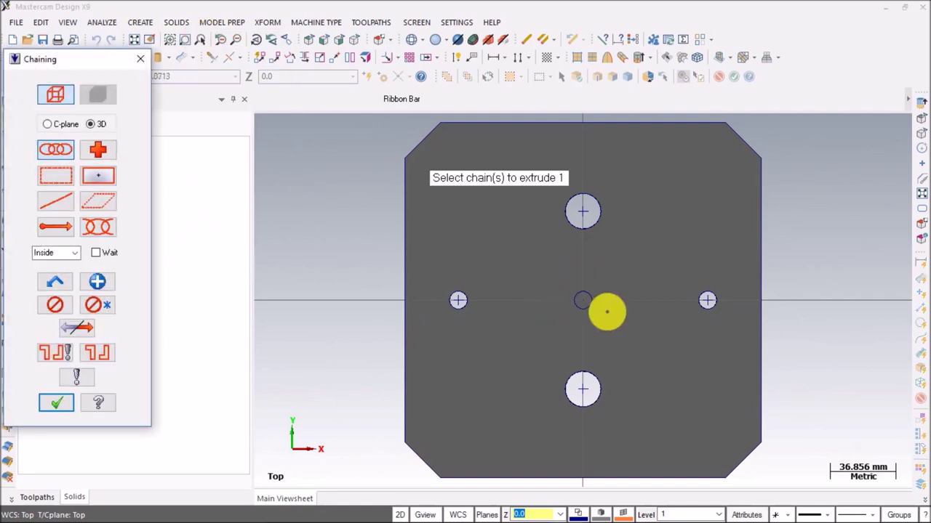
left_click(586, 302)
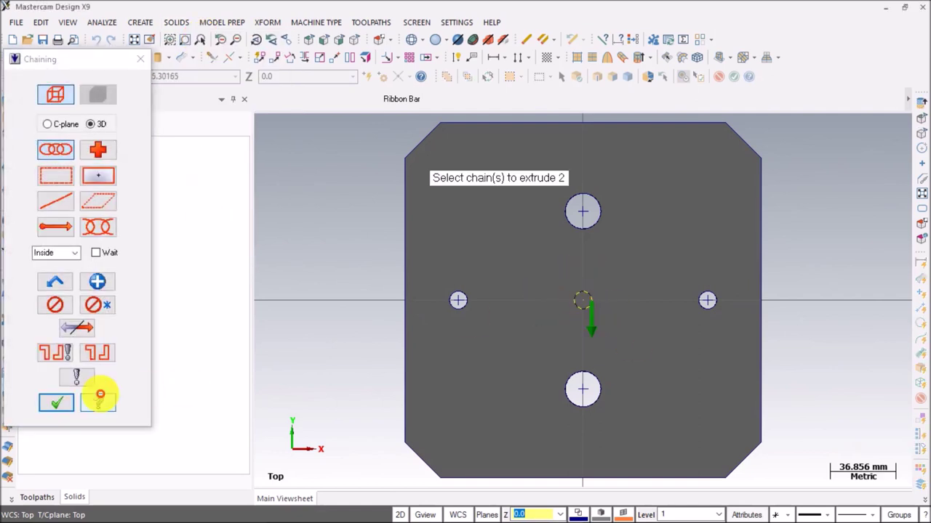
left_click(62, 400)
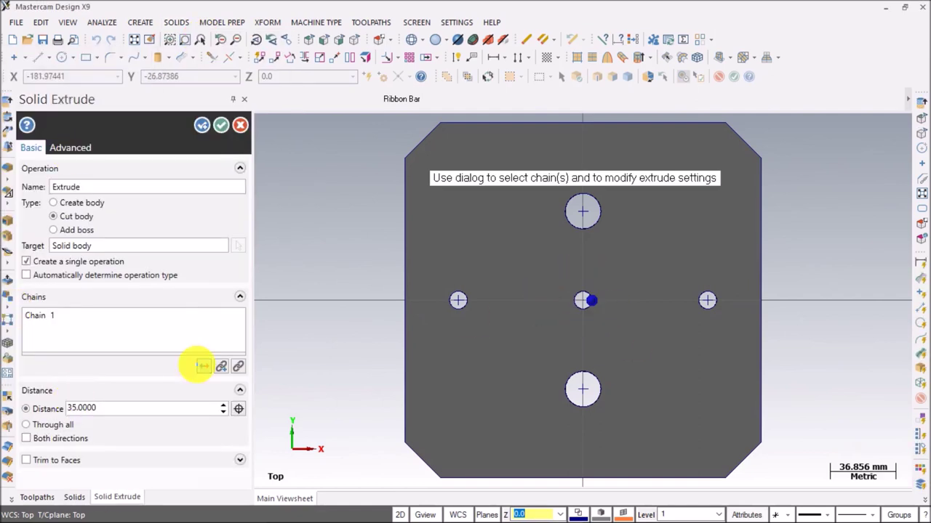
Set the centre circle's cut distance to 20 mm and create the blind hole.
left_click(40, 409)
type("20")
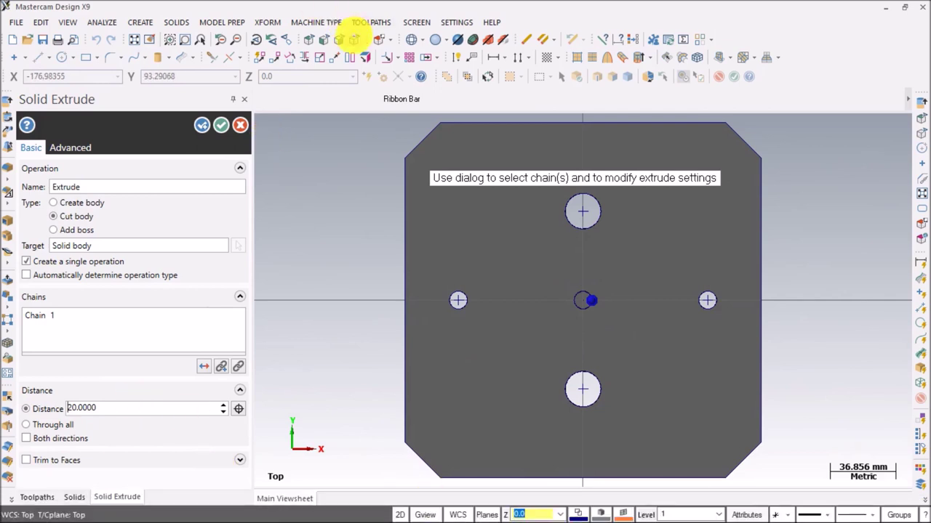
left_click(354, 38)
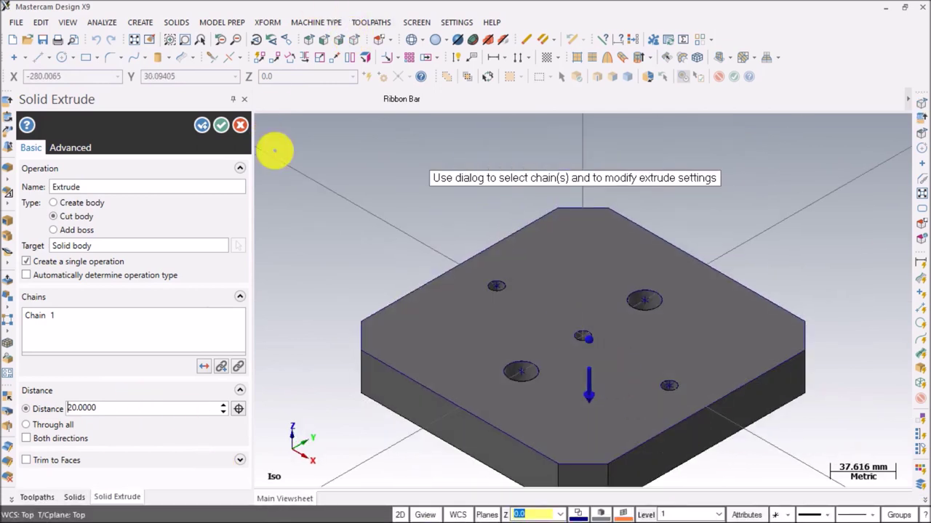
left_click(308, 38)
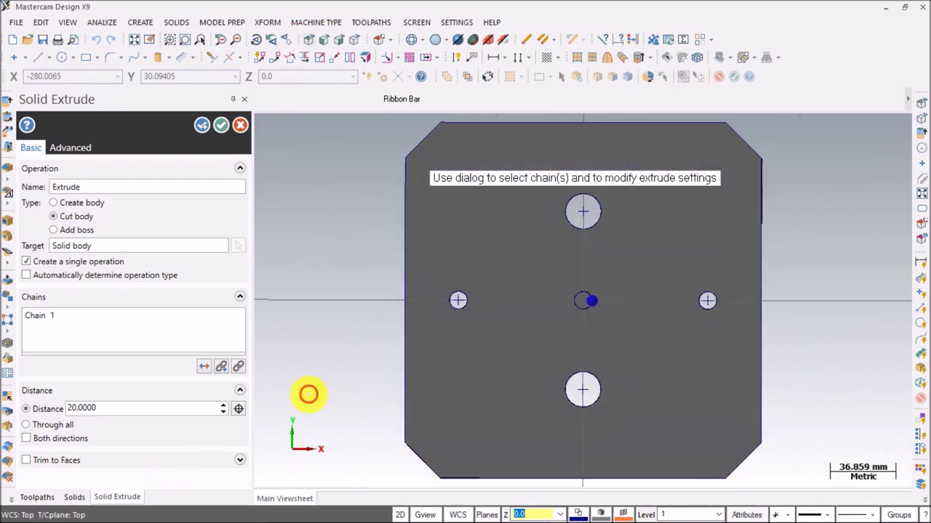
left_click(222, 125)
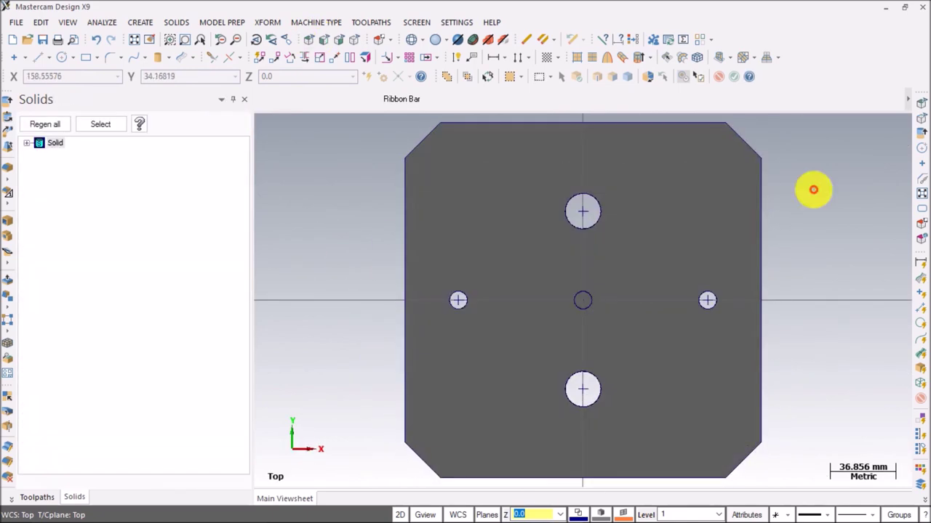
Inspect the hole depths in an isometric wireframe display and restore the outlined shaded display.
left_click(356, 38)
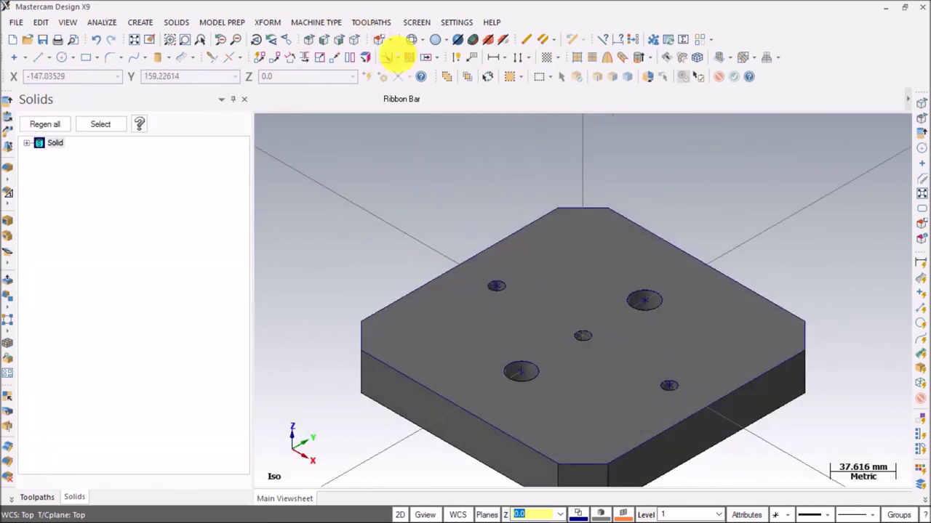
left_click(412, 40)
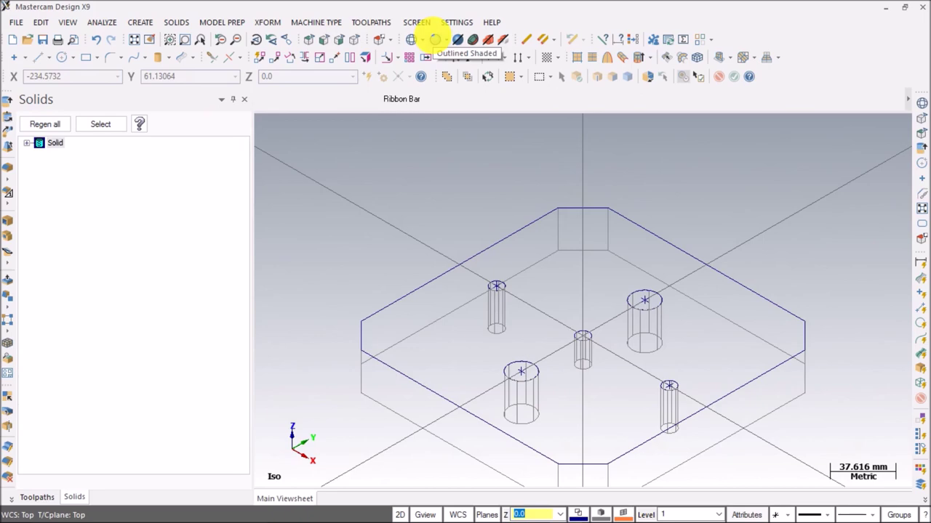
left_click(435, 39)
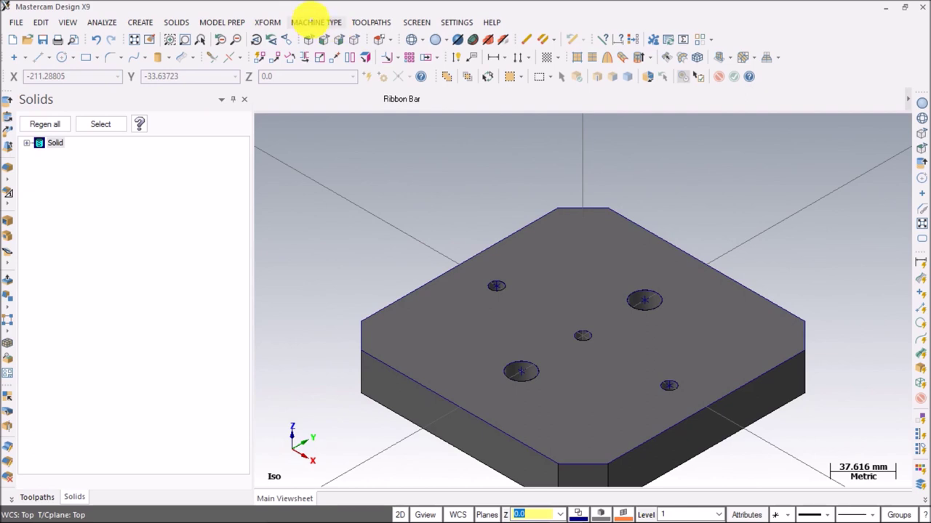
Assign the default mill as the machine type for the part.
left_click(309, 20)
mouse_move(418, 22)
mouse_move(316, 21)
mouse_move(332, 35)
left_click(393, 35)
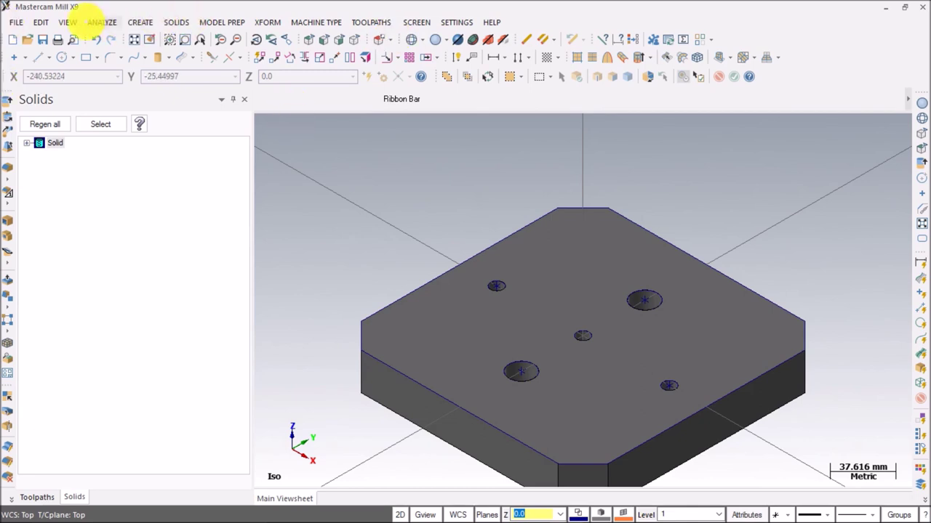
Hide the Solids manager and show only the Toolpaths manager.
left_click(76, 21)
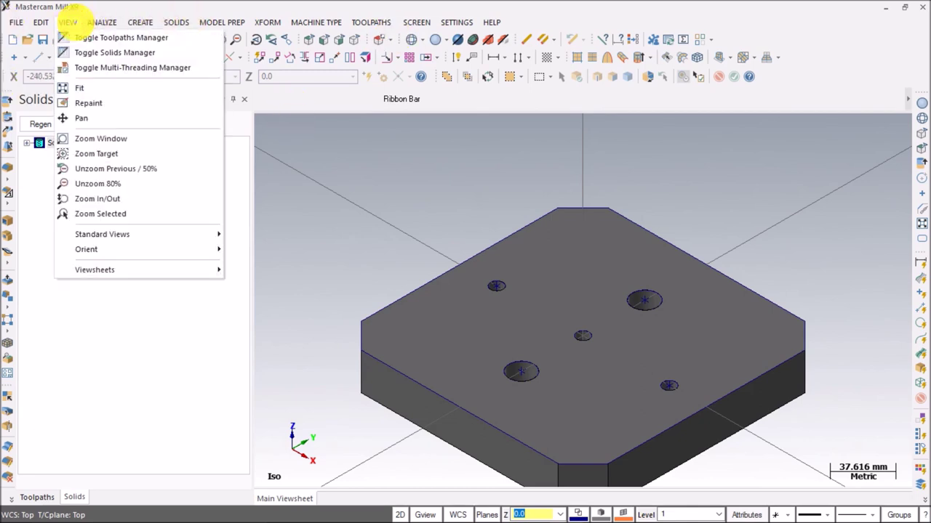
left_click(83, 33)
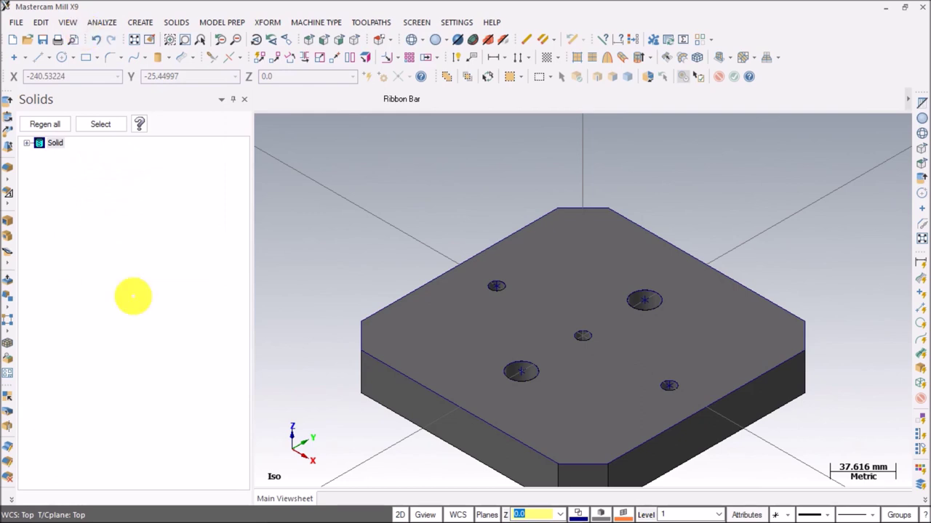
left_click(66, 21)
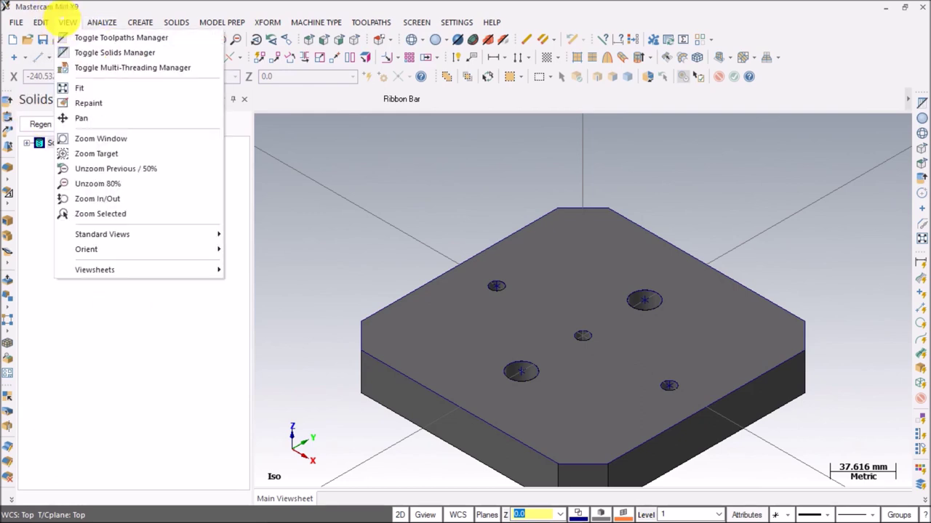
left_click(77, 52)
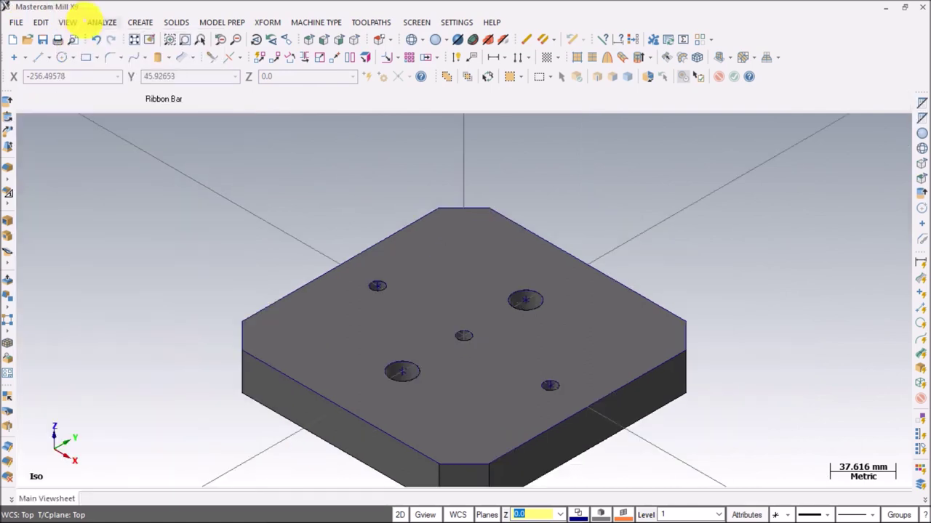
left_click(66, 21)
left_click(85, 37)
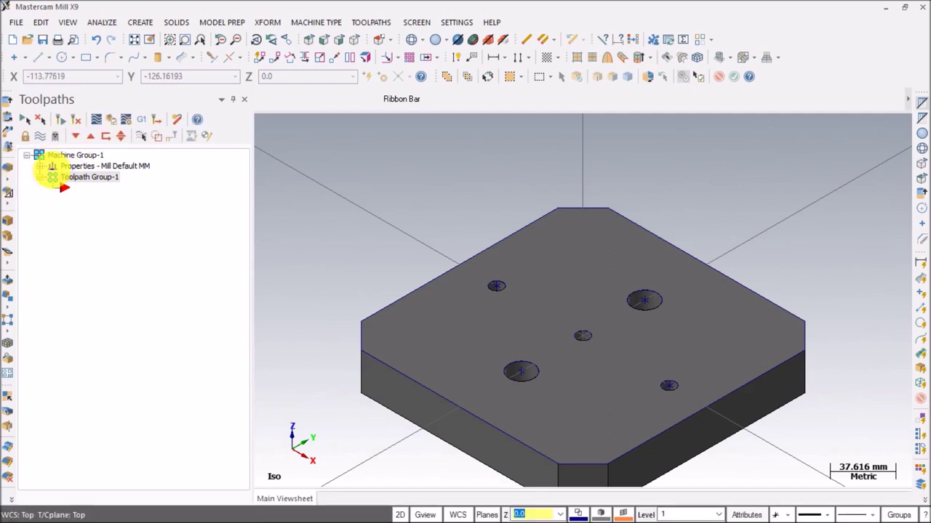
Enable sequential tool number assignment and the duplicate tool number warning in the machine group's tool settings.
left_click(42, 166)
left_click(98, 186)
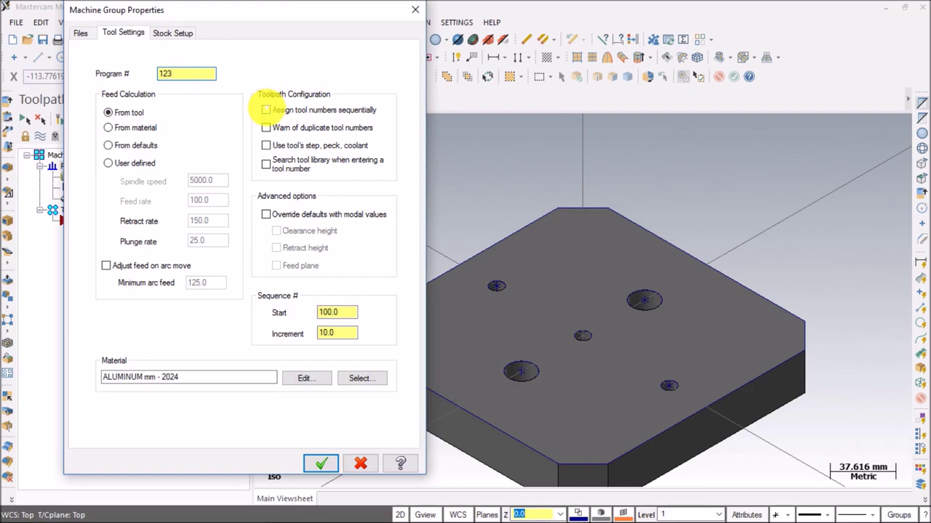
left_click(265, 110)
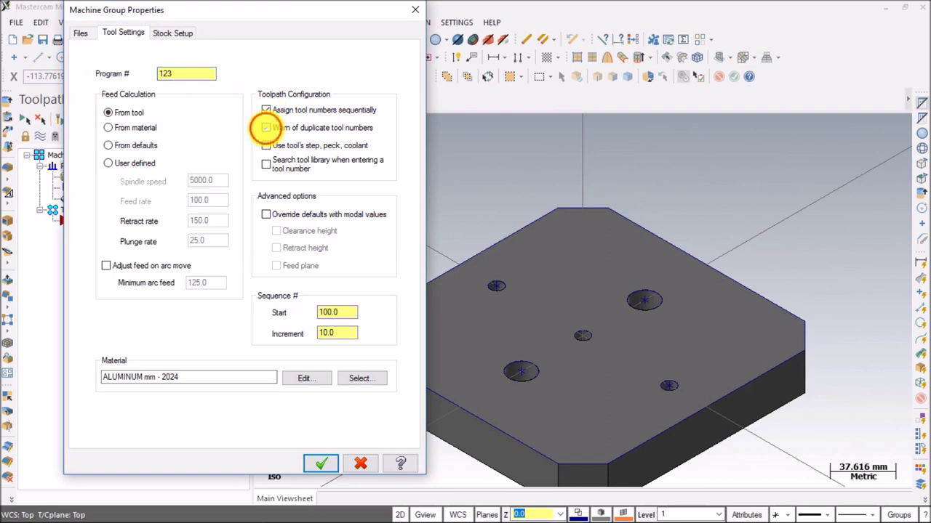
left_click(264, 127)
Open the machine group's stock setup, check the raw plate size in the drawing in Adobe Reader, and return to Mastercam.
left_click(169, 31)
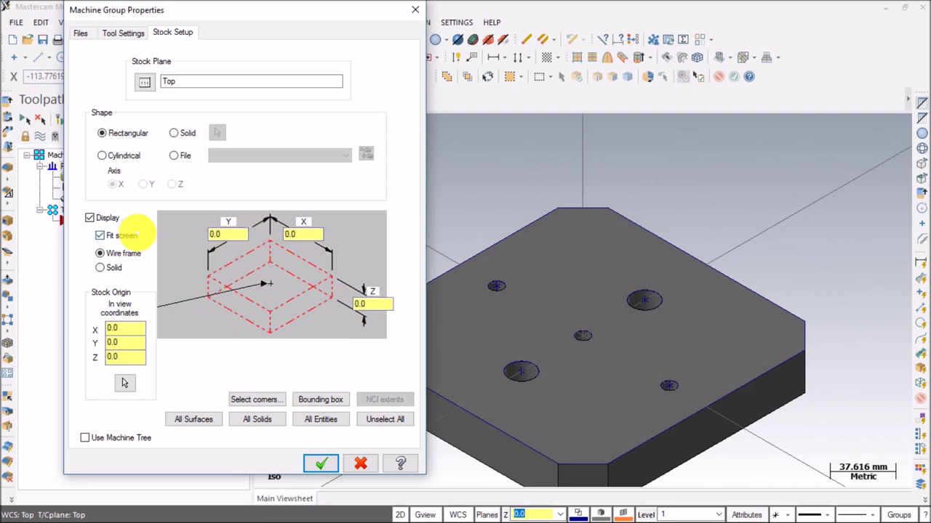
mouse_move(582, 518)
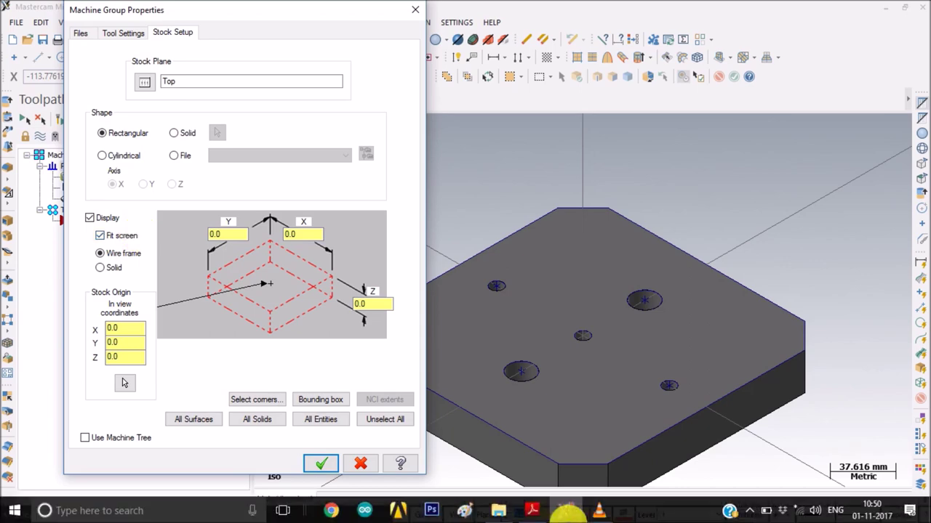
left_click(533, 509)
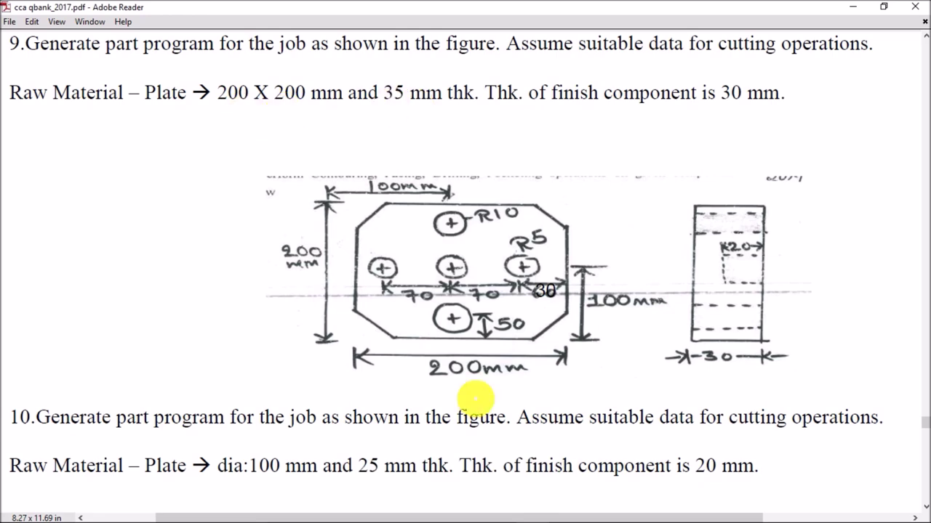
mouse_move(485, 516)
left_click(565, 510)
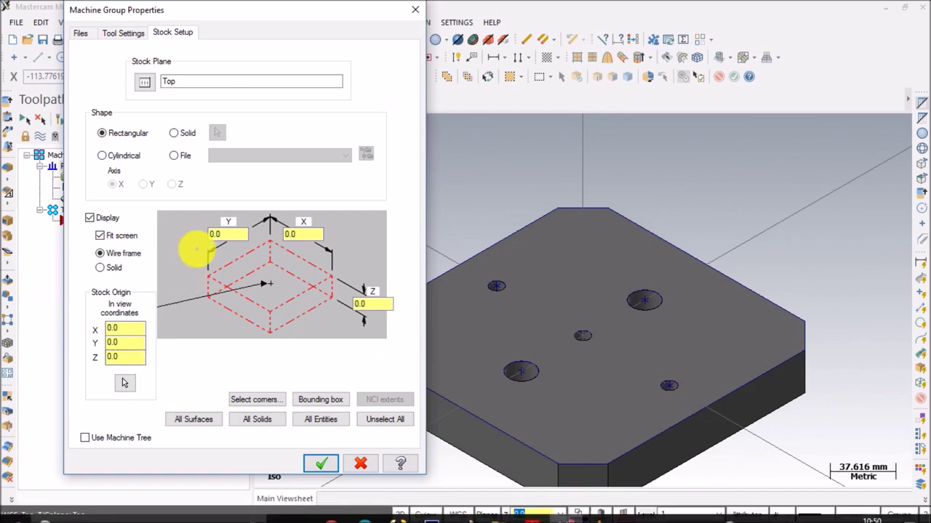
left_click(103, 155)
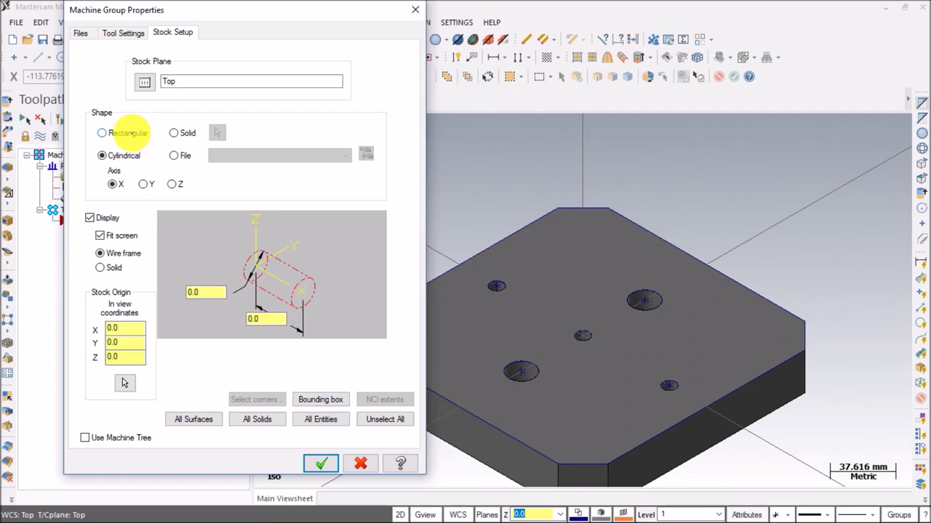
left_click(131, 132)
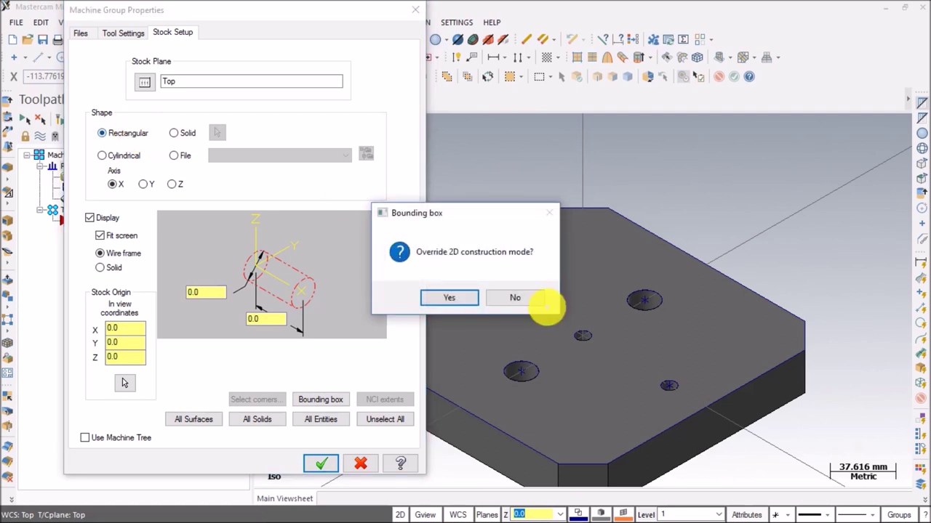
left_click(500, 297)
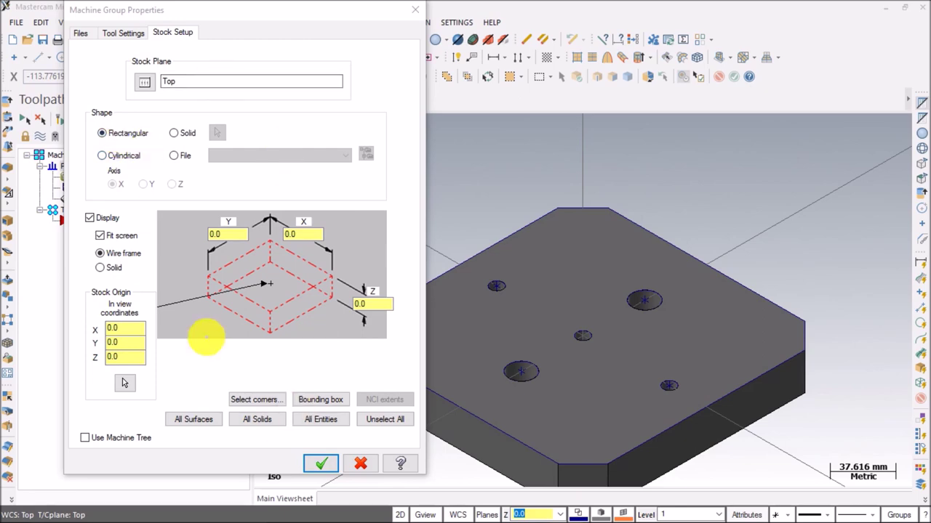
Check the raw material dimensions in the part drawing PDF in Adobe Reader, and return to Mastercam.
mouse_move(546, 513)
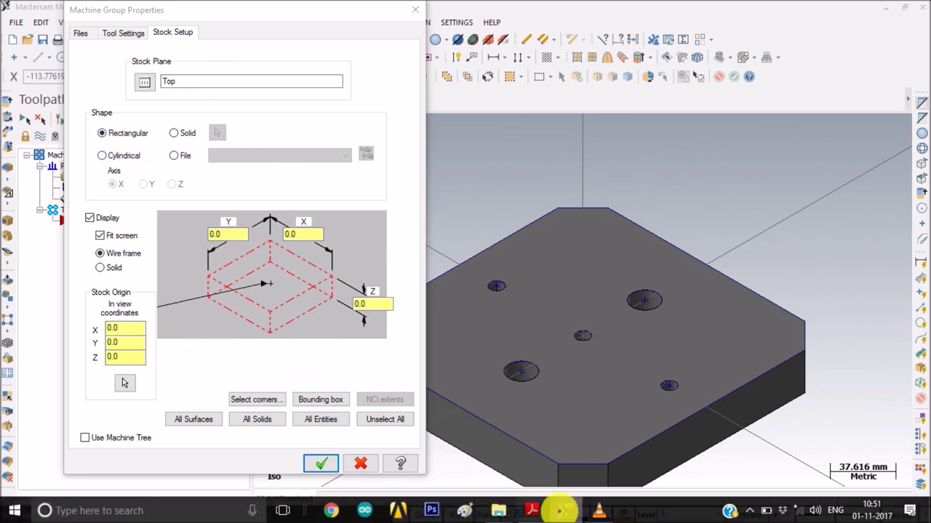
left_click(539, 508)
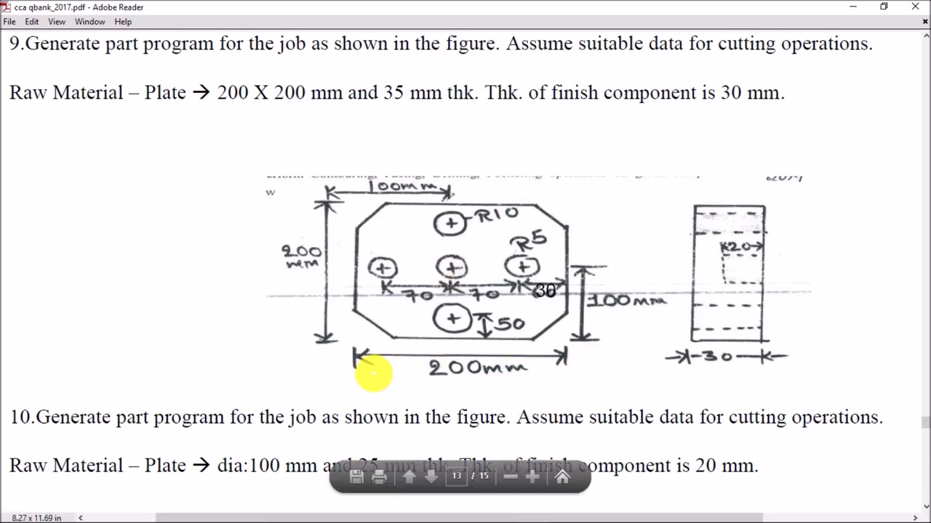
mouse_move(568, 513)
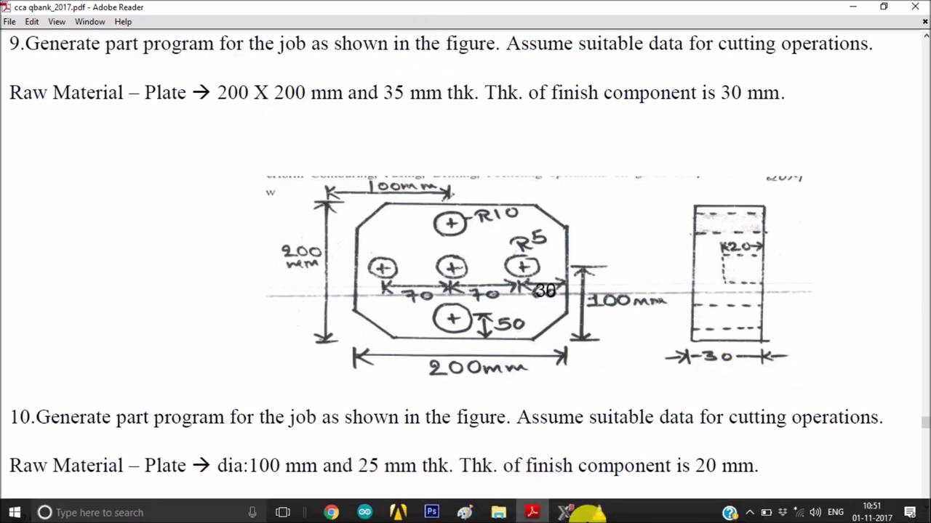
left_click(574, 512)
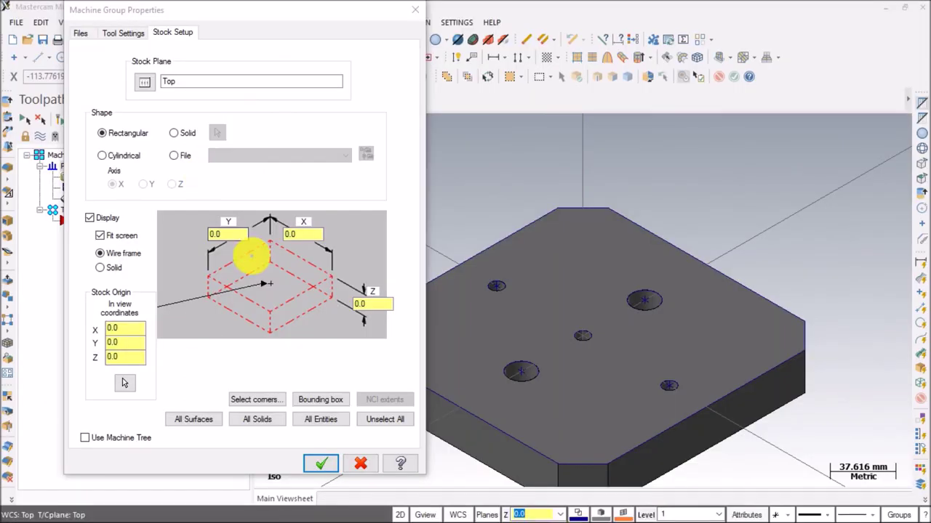
Define rectangular stock of X 200, Y 200 and Z 35 mm with its origin at Z 5, and apply the setup.
left_click(233, 233)
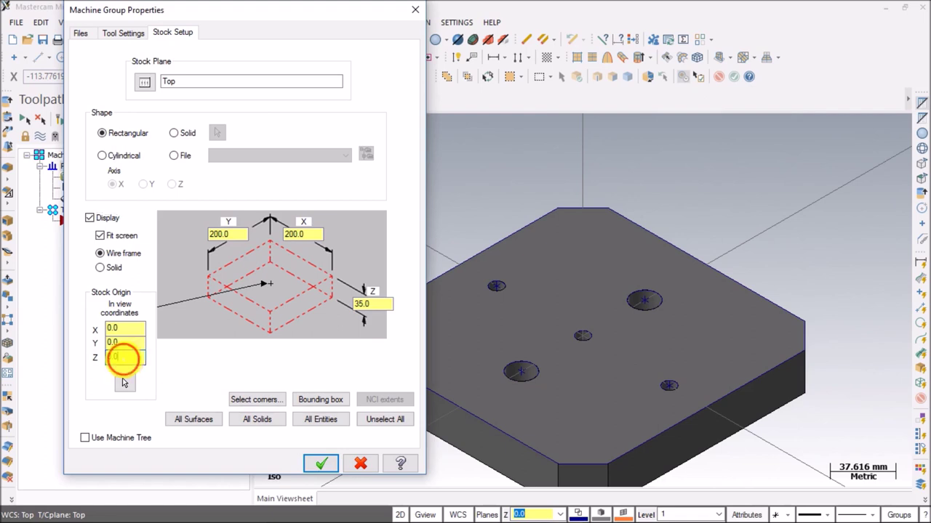
left_click_drag(123, 358, 93, 358)
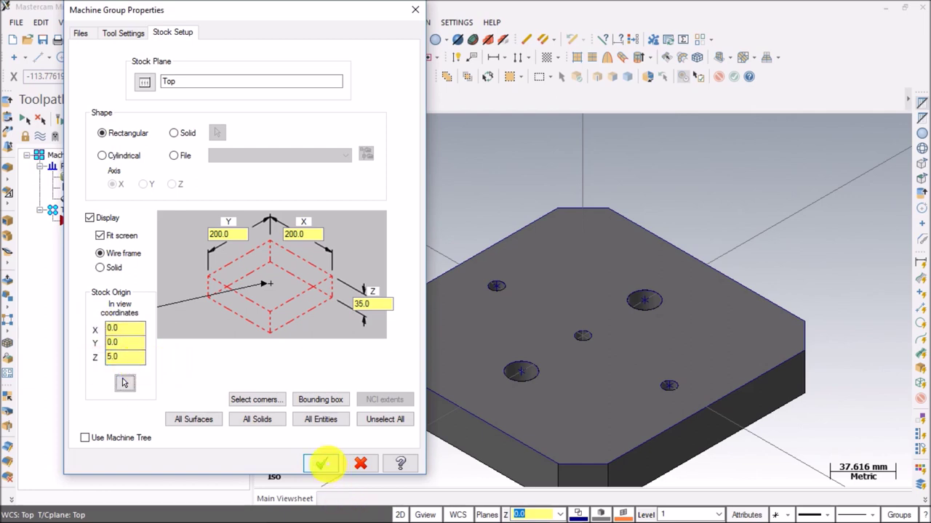
left_click(322, 463)
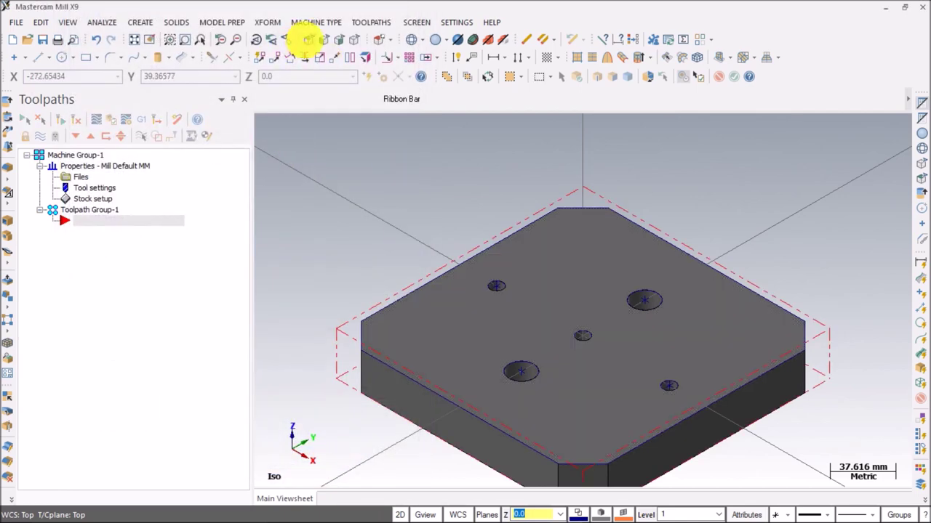
Inspect the stock boundary around the plate in the top, front and right side views, and return to the isometric view.
left_click(308, 39)
left_click(323, 38)
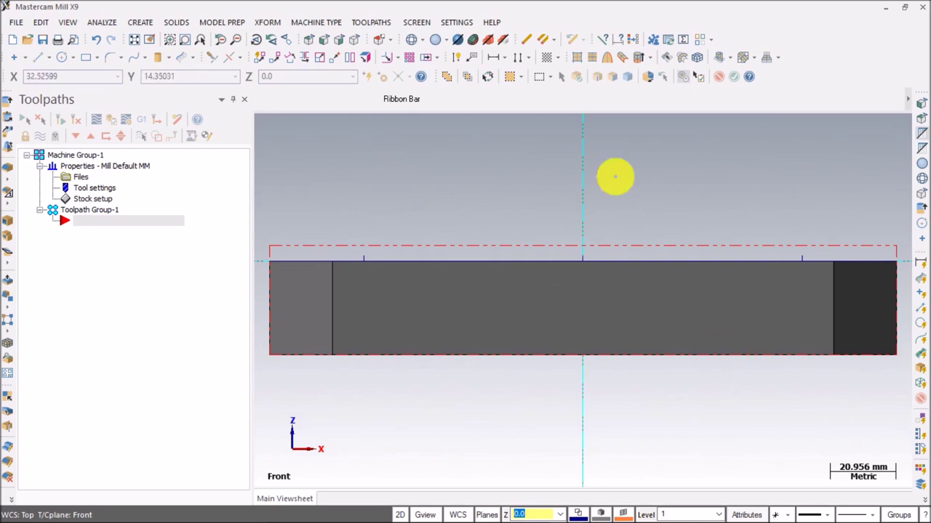
left_click(338, 40)
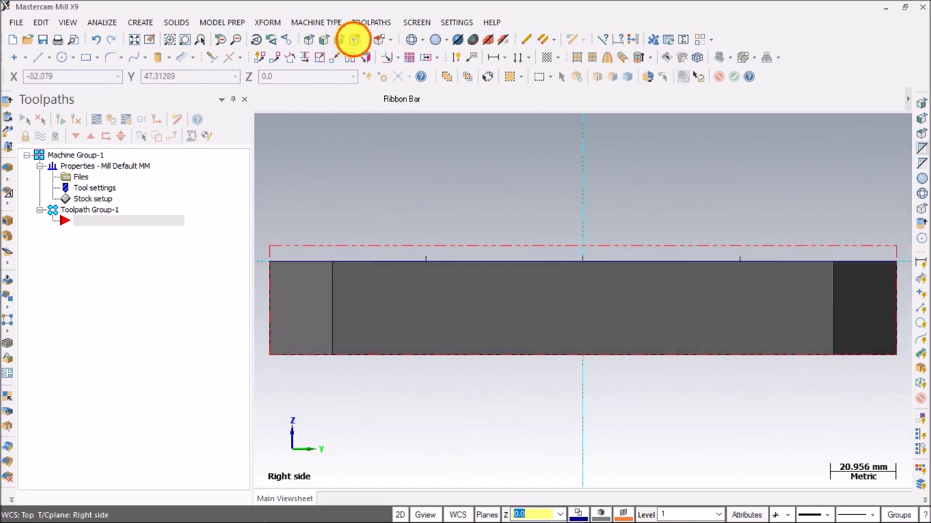
left_click(355, 40)
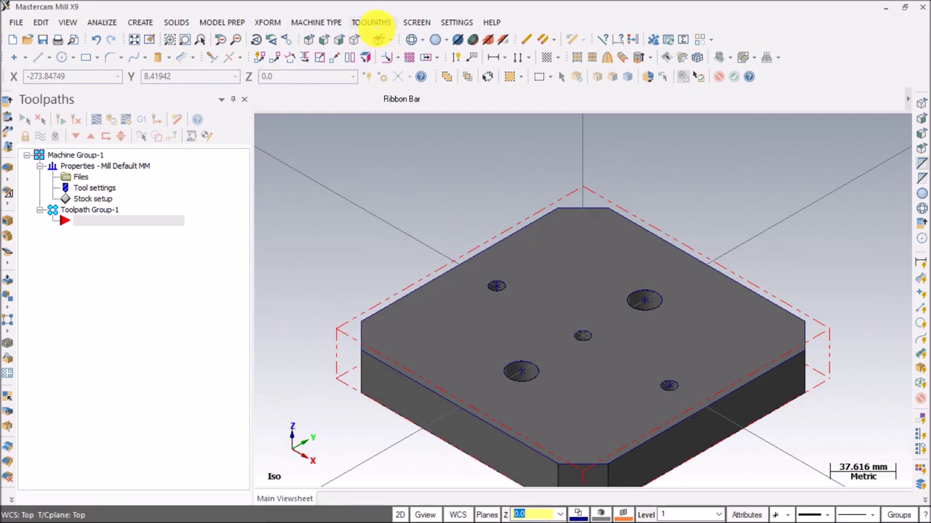
Start a Face toolpath and name the NC file T01.
left_click(373, 22)
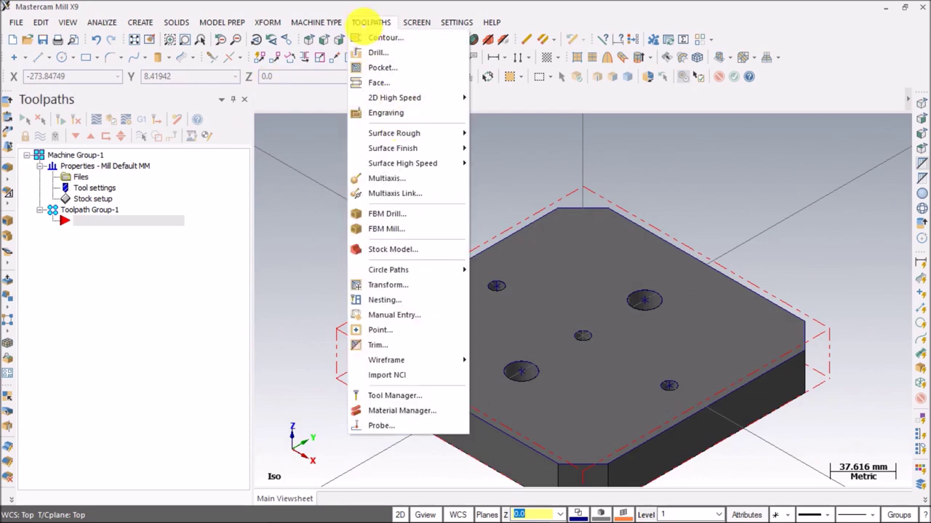
mouse_move(314, 20)
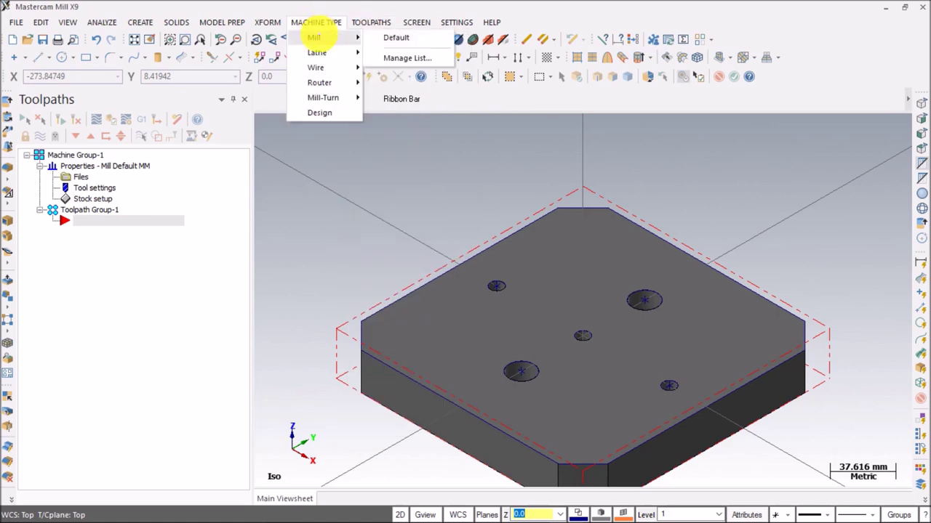
mouse_move(371, 21)
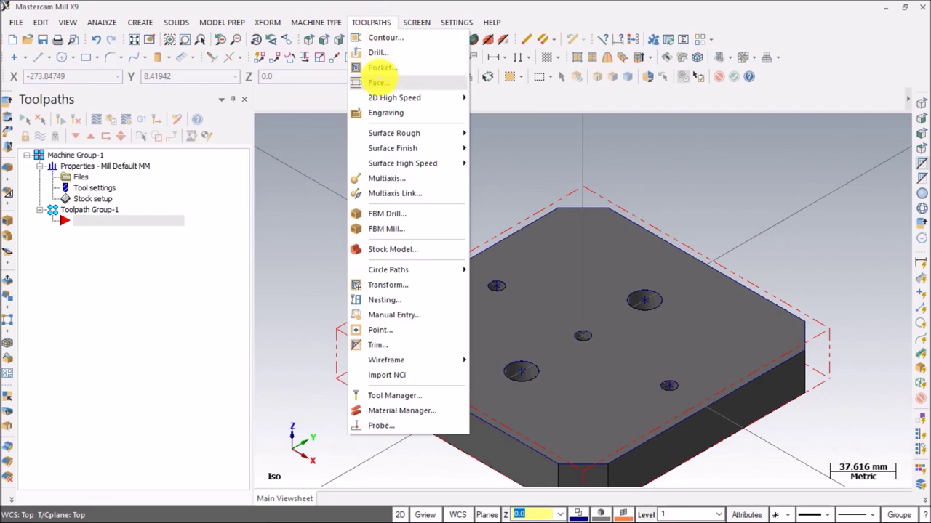
left_click(380, 83)
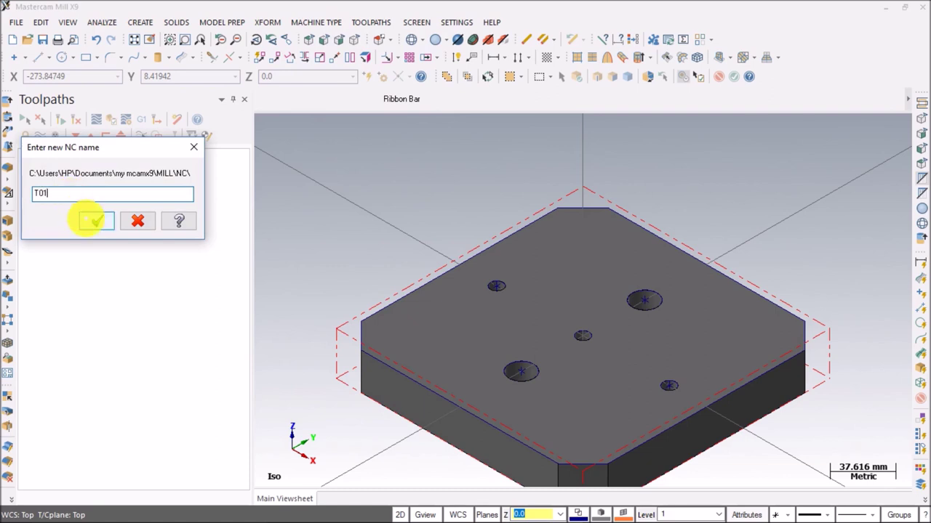
left_click(94, 220)
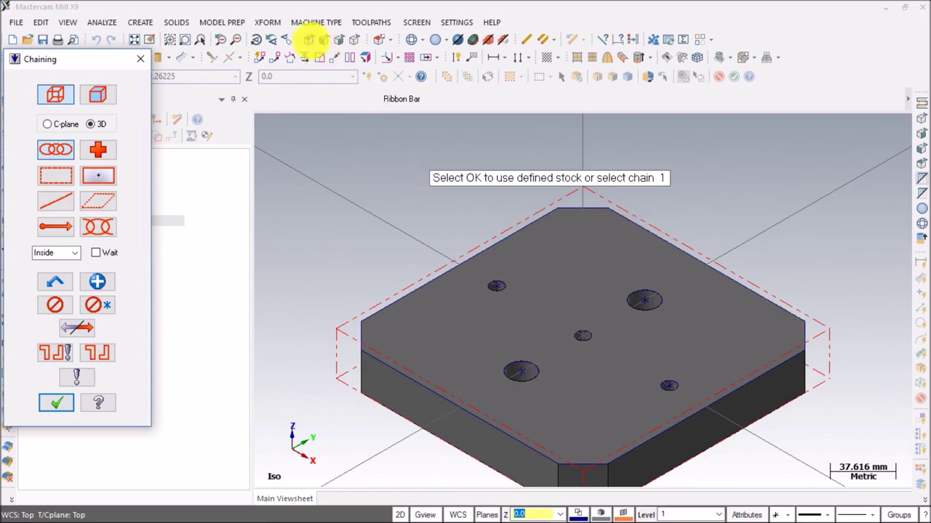
Chain the plate's chamfered outer contour on the top face as the facing boundary and accept the selection.
left_click(310, 40)
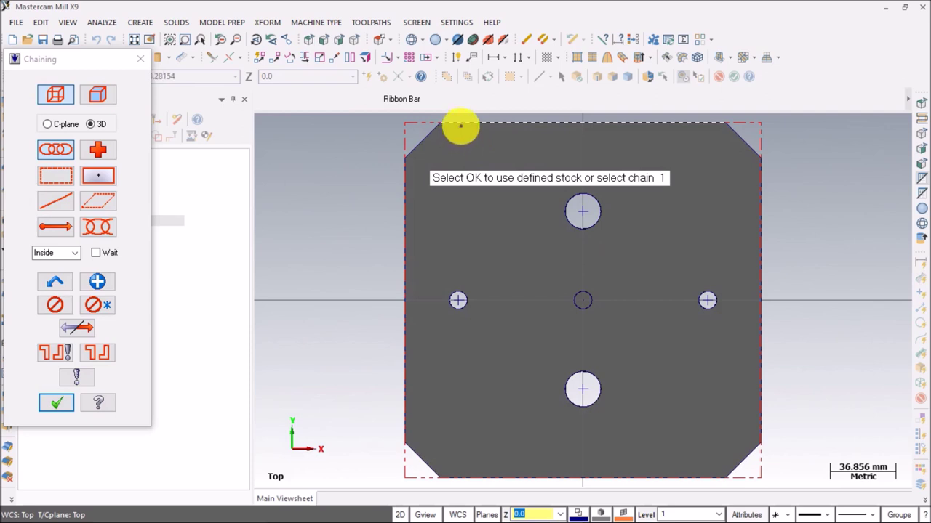
left_click(460, 125)
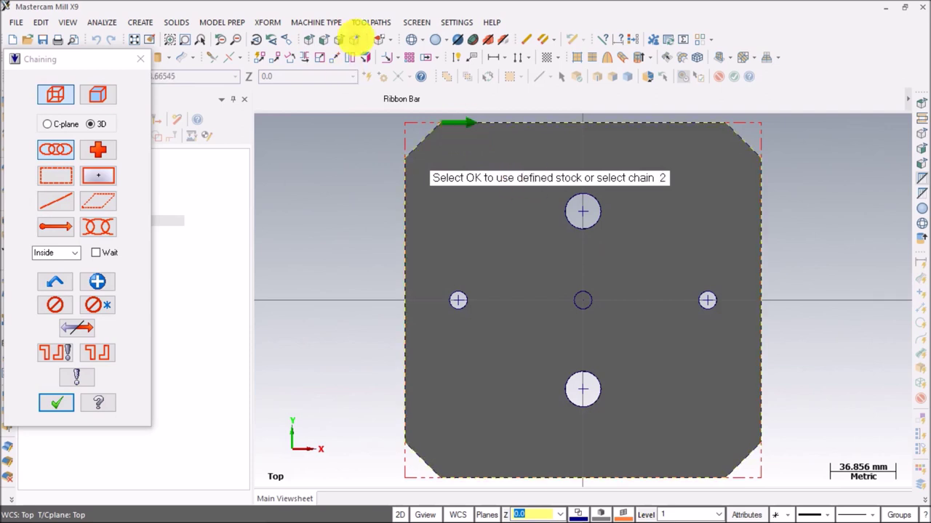
left_click(366, 55)
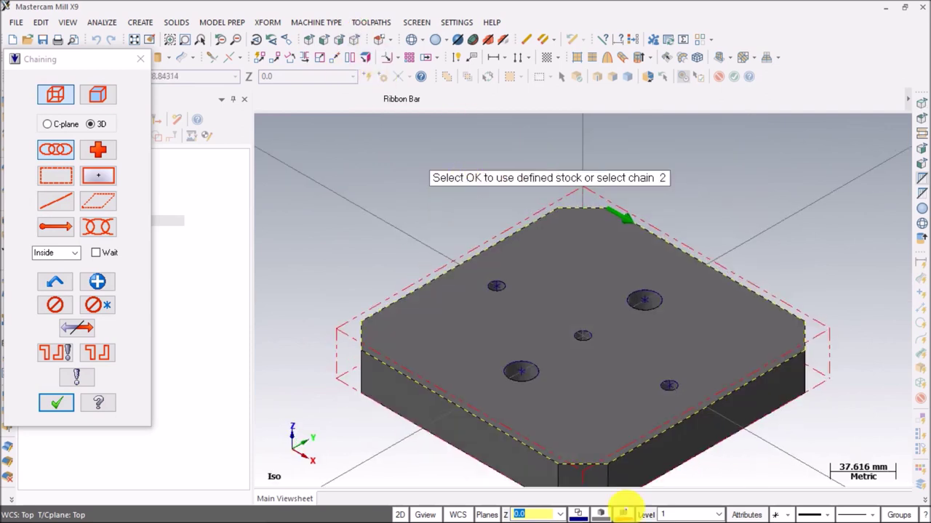
left_click(66, 402)
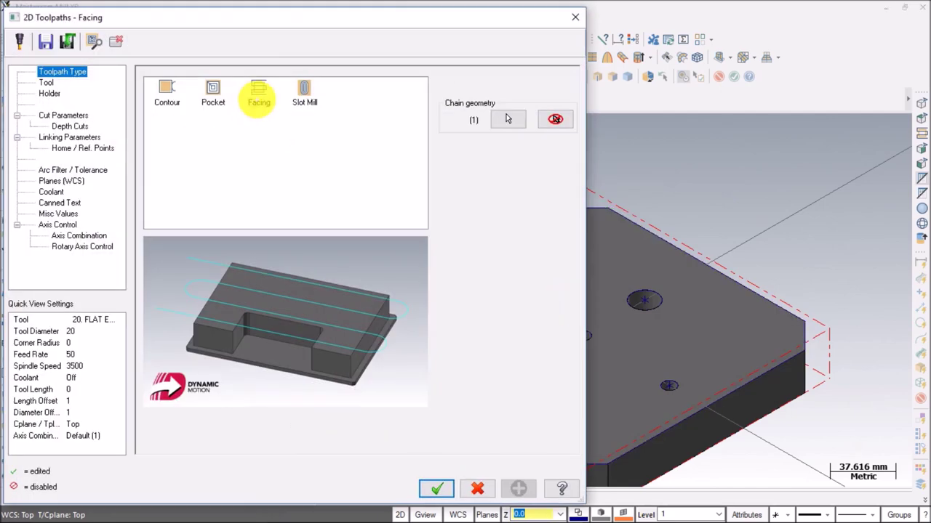
Review the Facing toolpath's type, tool parameters, tool library and holder, leaving the 20 mm flat endmill selected.
left_click(259, 94)
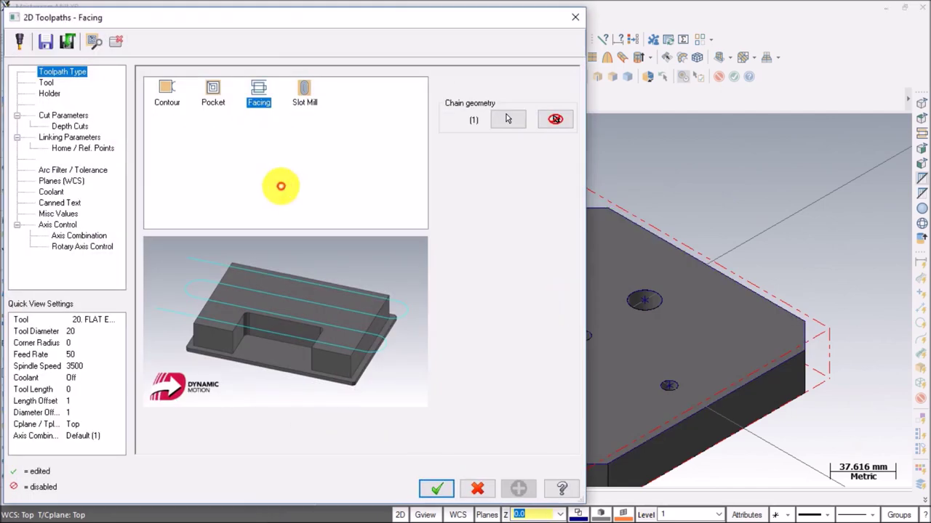
left_click(46, 83)
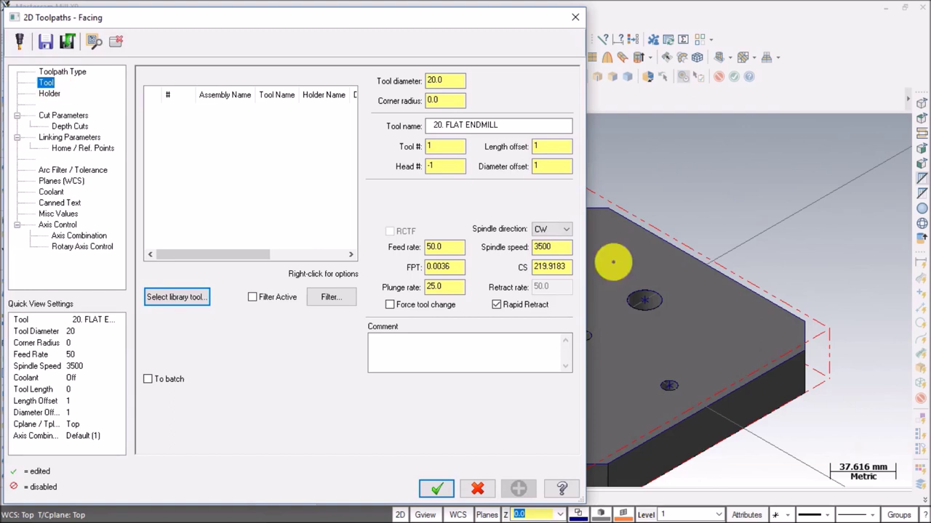
left_click_drag(502, 125, 441, 125)
left_click(444, 79)
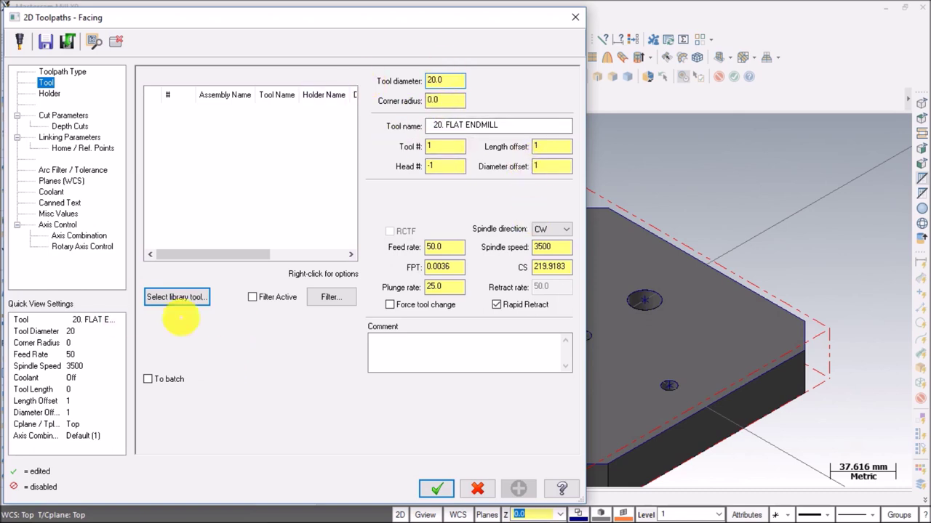
left_click(178, 301)
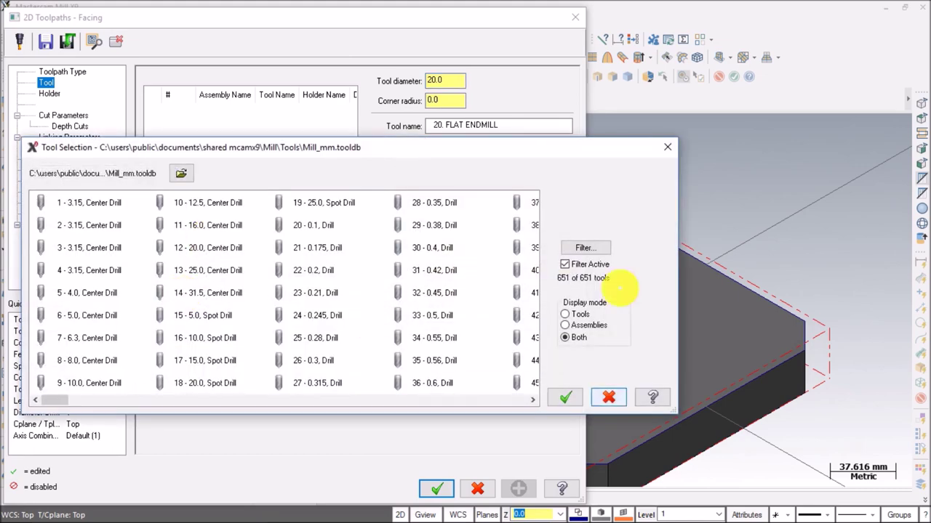
left_click(667, 147)
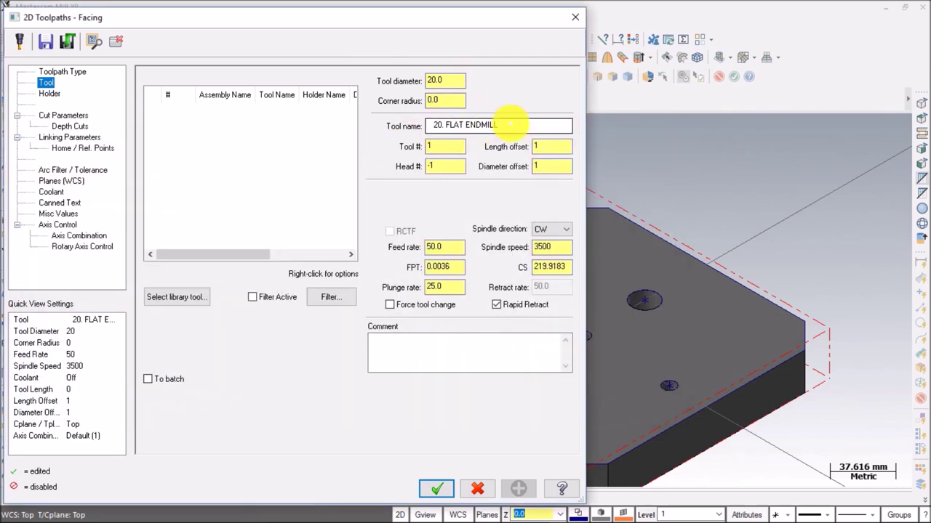
left_click(49, 93)
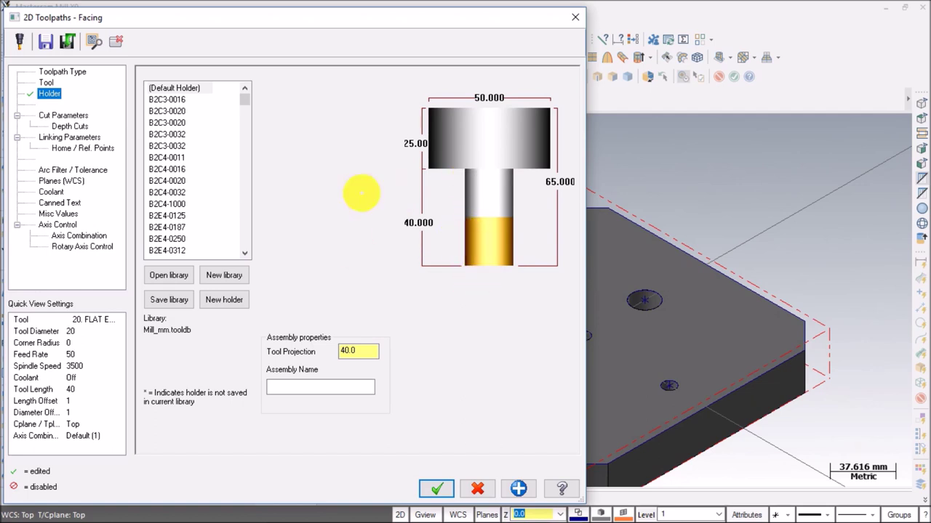
Set the facing cut style to Zigzag and the stock to leave on floors to 0.0.
left_click(54, 115)
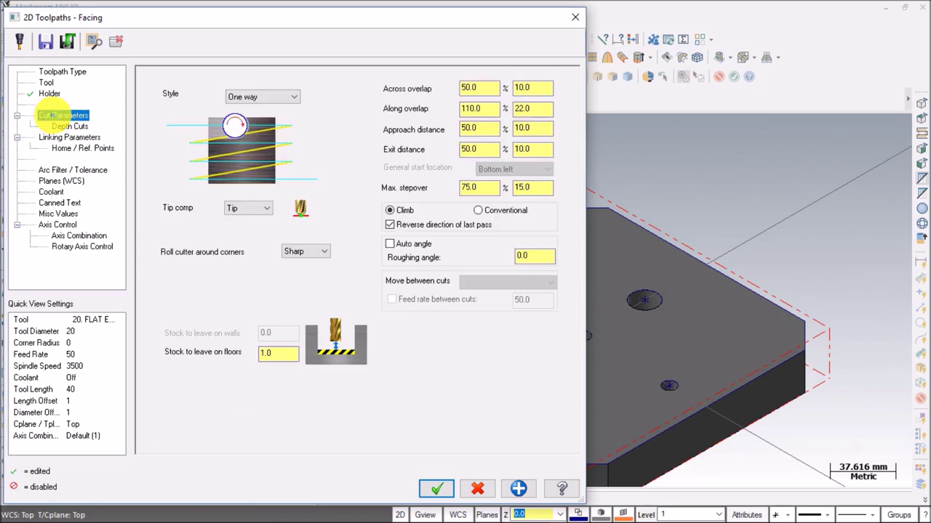
left_click(289, 96)
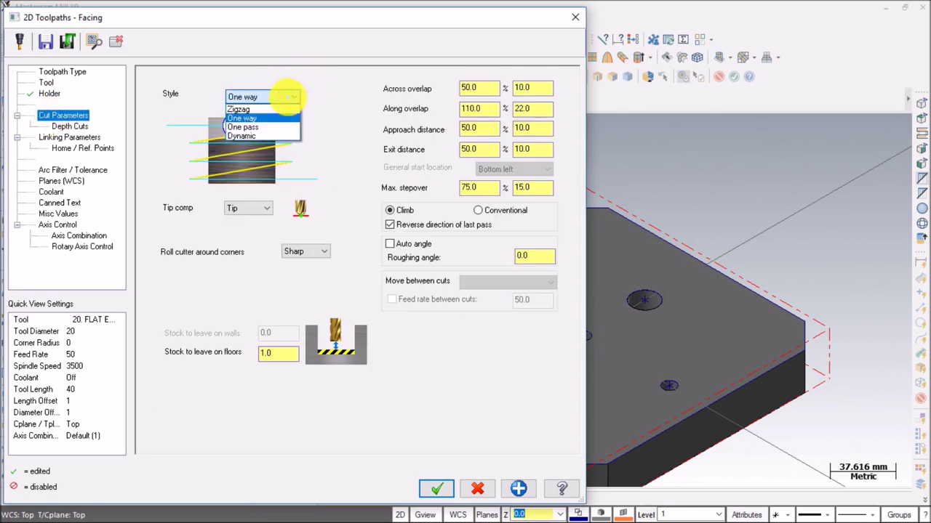
left_click(248, 109)
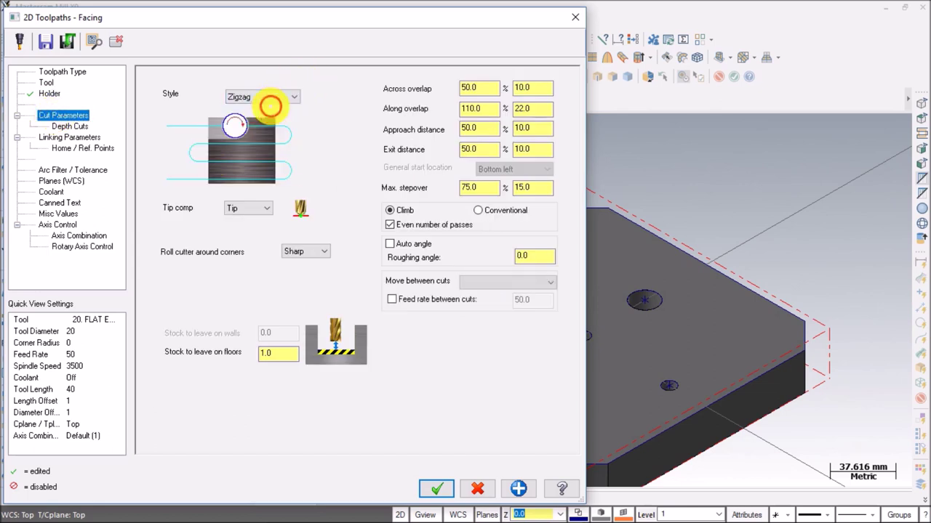
left_click_drag(279, 354, 236, 356)
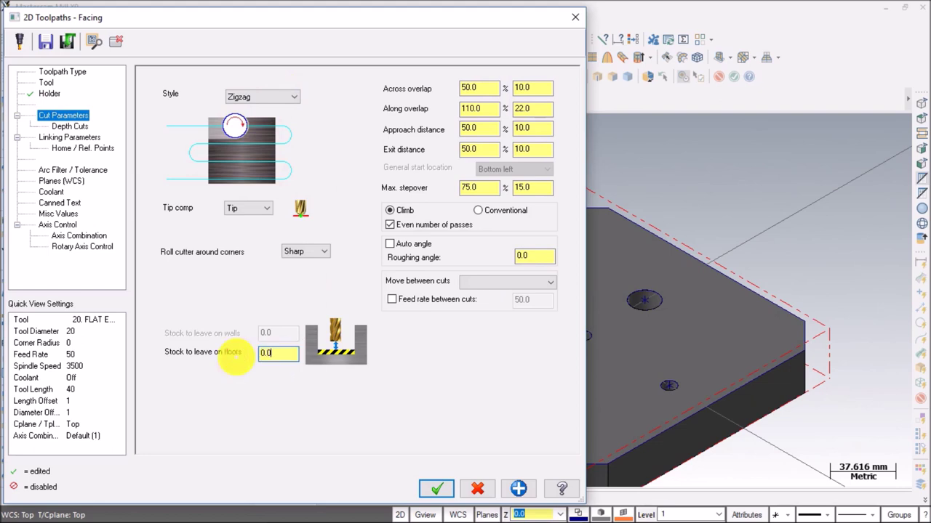
Set the facing depth cuts to a max rough step of 2.0 and a finish step of 1.0.
left_click(70, 126)
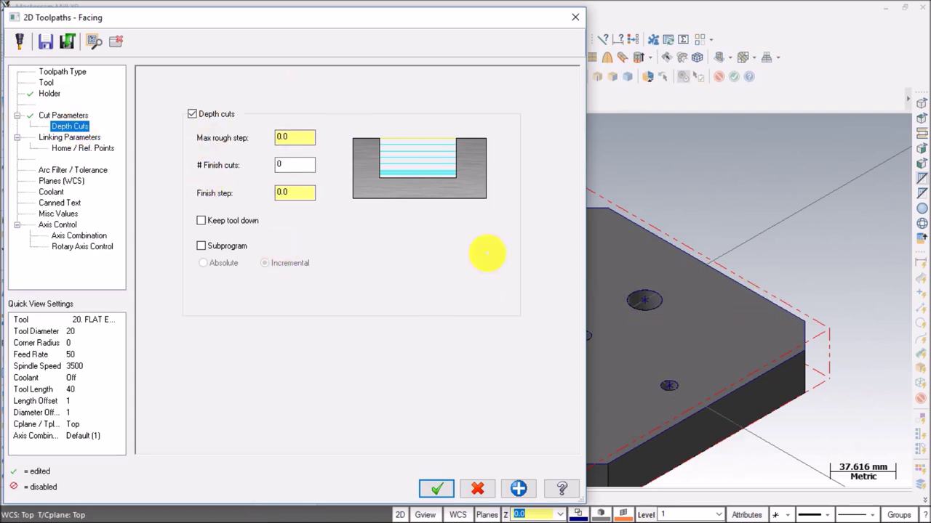
left_click(291, 138)
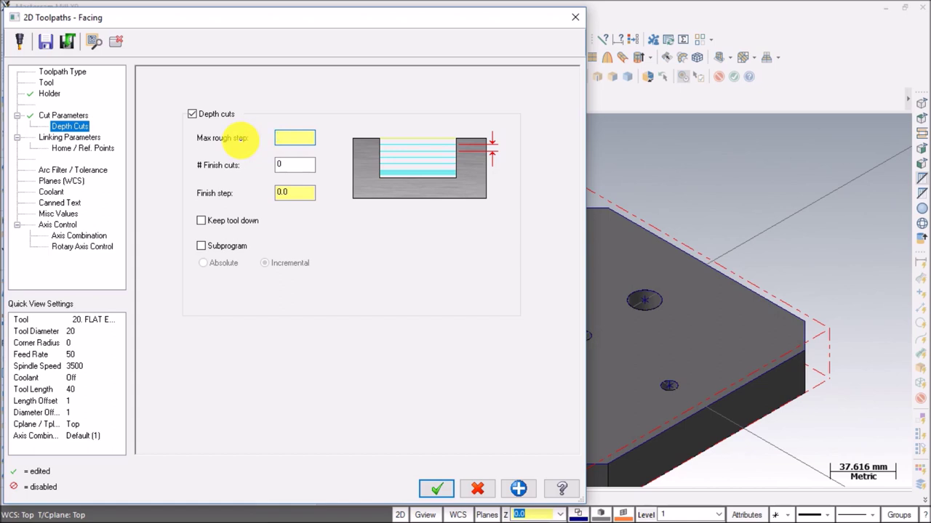
left_click(288, 192)
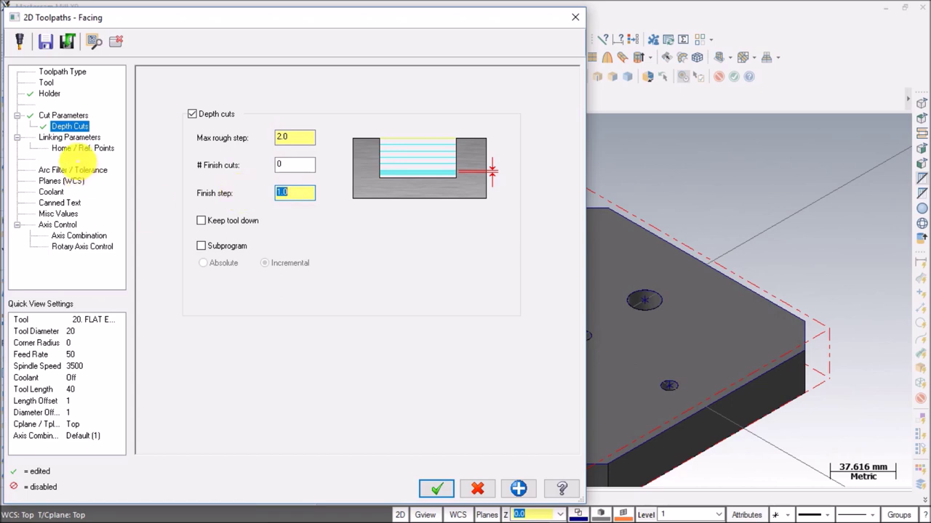
Enable 50.0 clearance only at the operation's start and end, make retract, feed plane and depth absolute, and generate the facing toolpath.
left_click(73, 137)
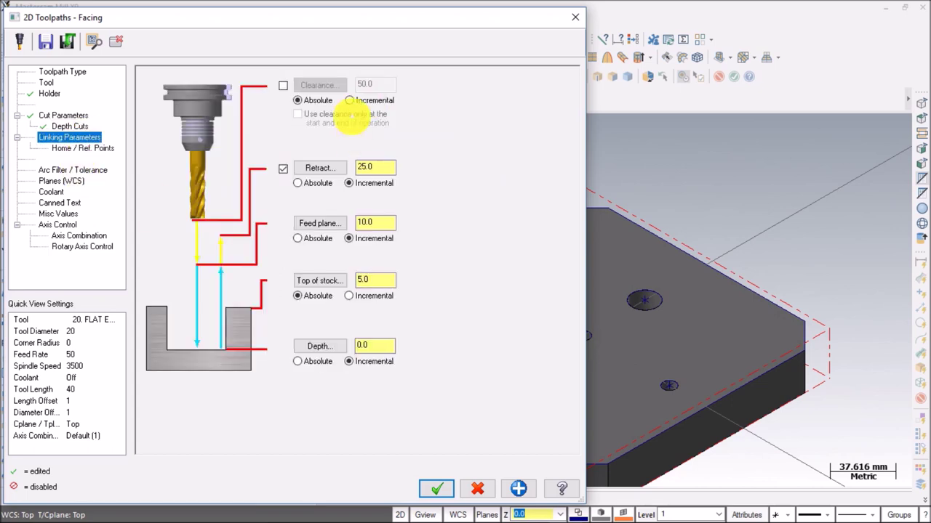
left_click(283, 86)
left_click(297, 115)
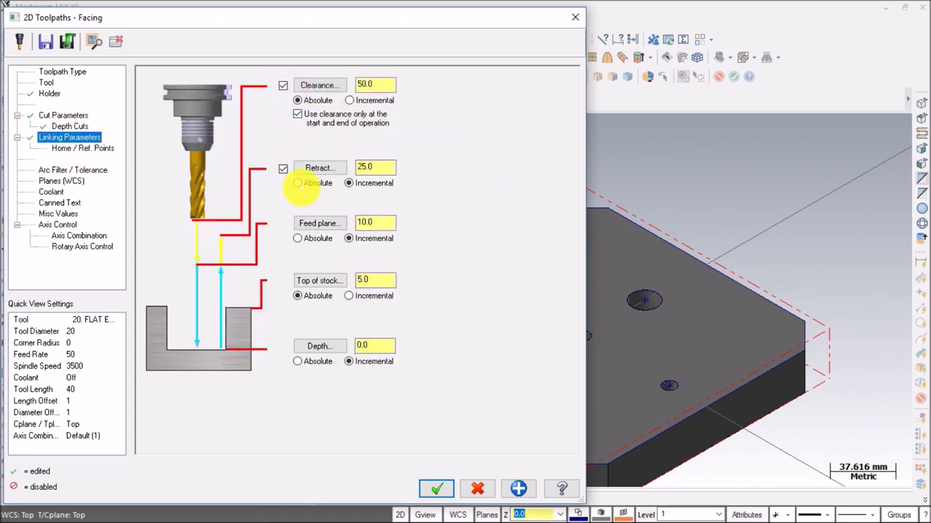
left_click(297, 239)
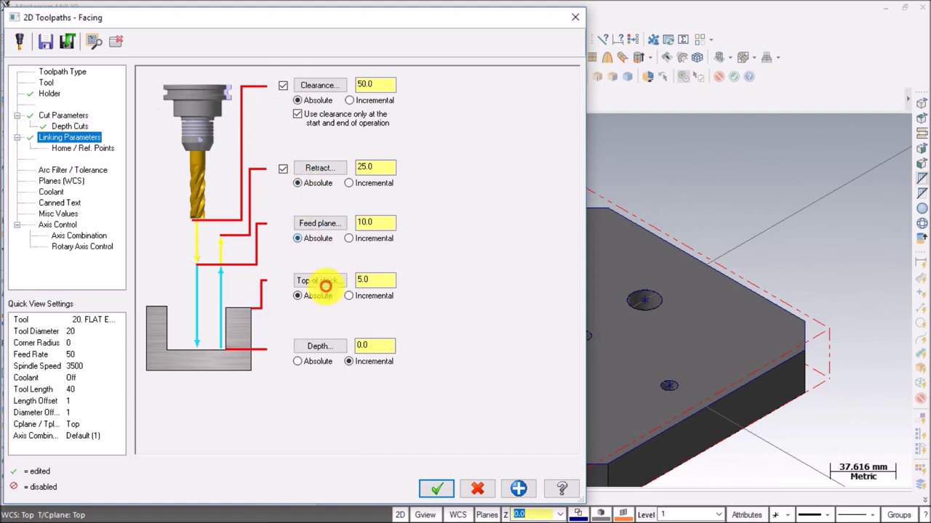
left_click(296, 362)
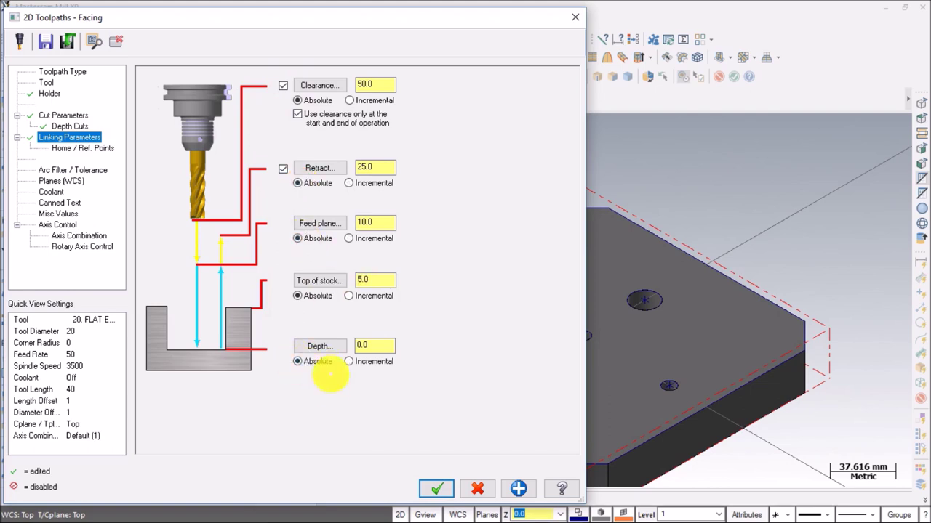
double_click(377, 279)
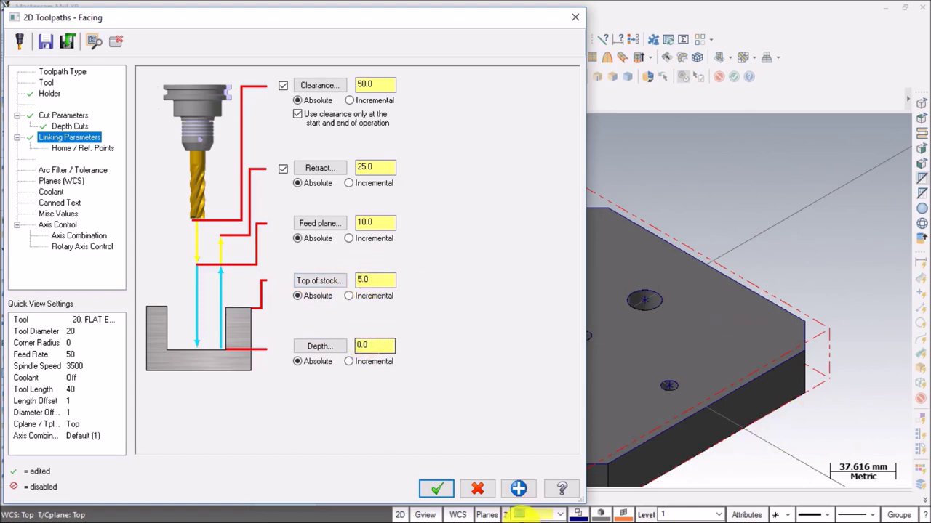
left_click(439, 489)
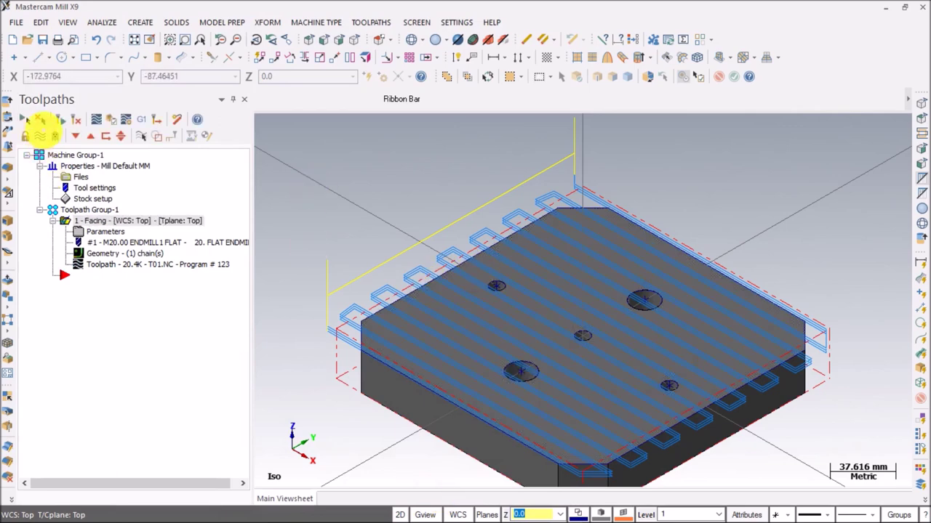
Select all operations, run the facing operation through the full Verify simulation, and close the simulator.
left_click(25, 119)
left_click(61, 119)
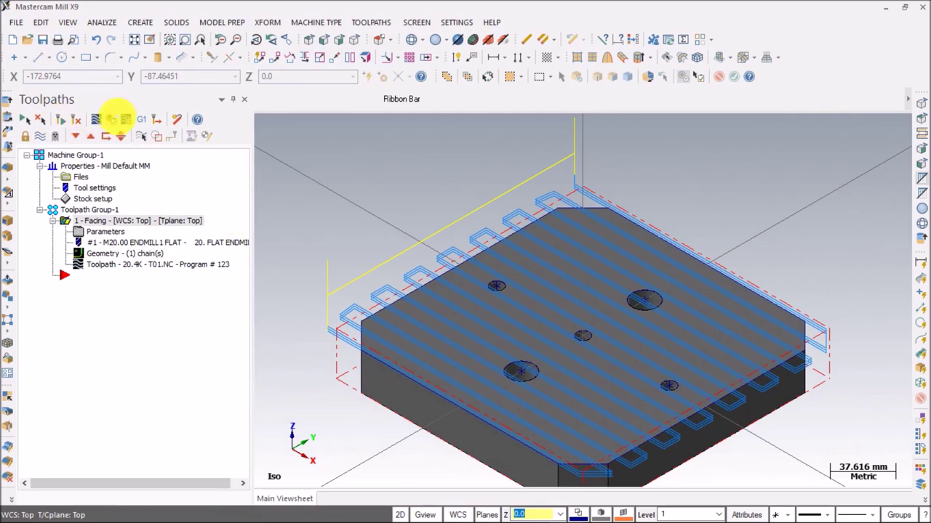
left_click(109, 119)
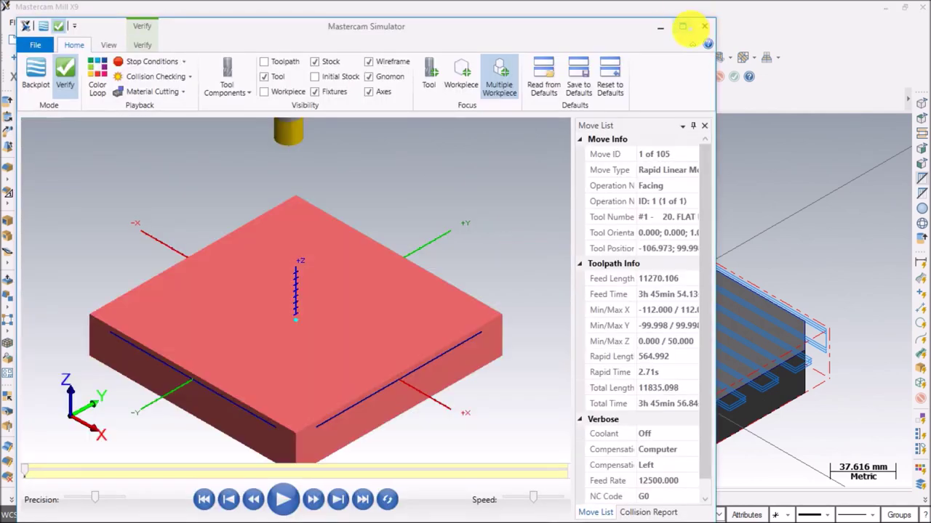
left_click(682, 27)
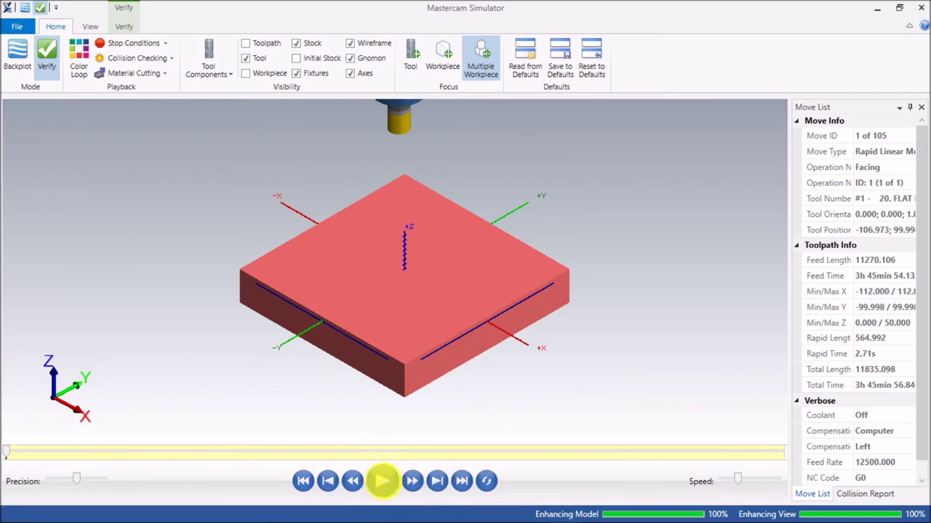
left_click(383, 480)
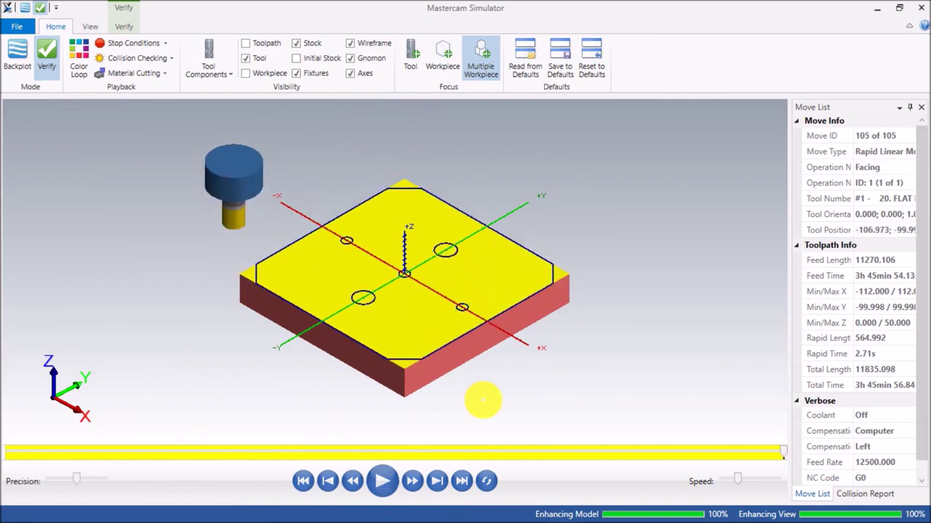
left_click(921, 7)
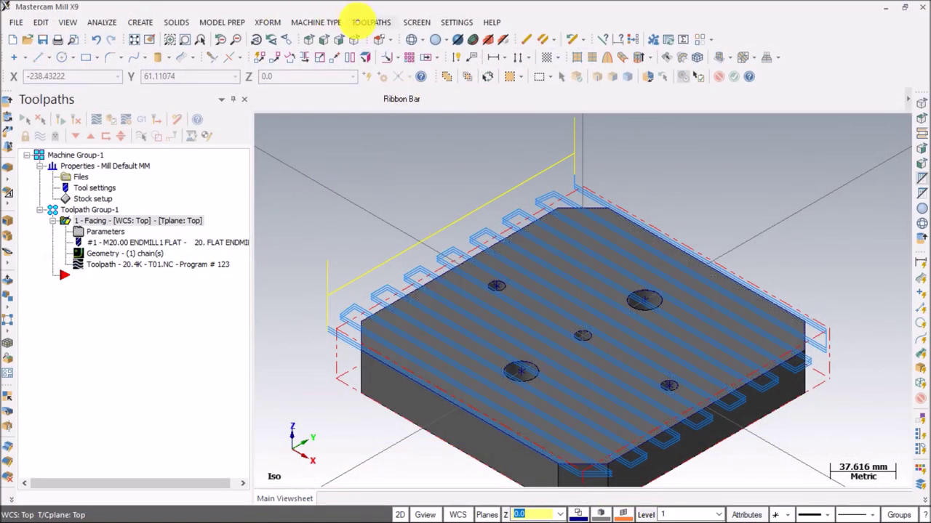
Create a Contour toolpath with the plate's chamfered outer contour on the top face as its chain.
left_click(364, 22)
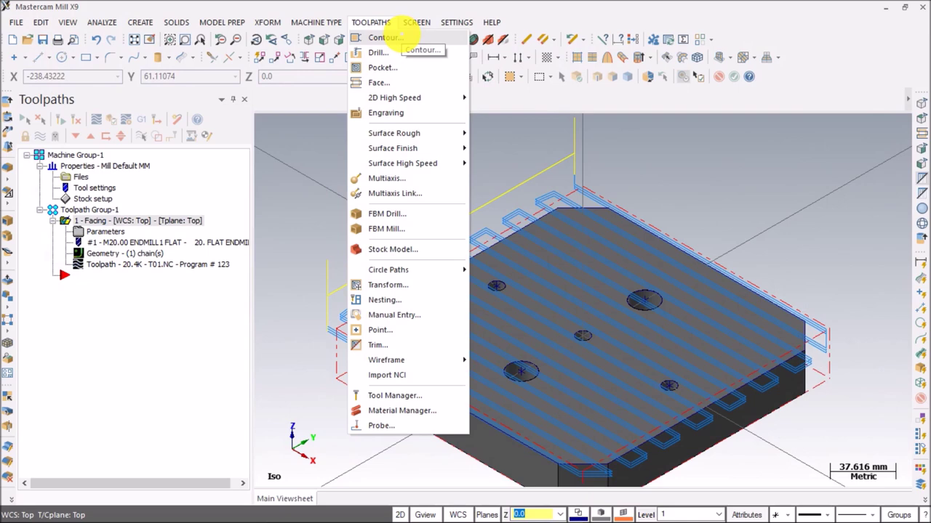
left_click(398, 37)
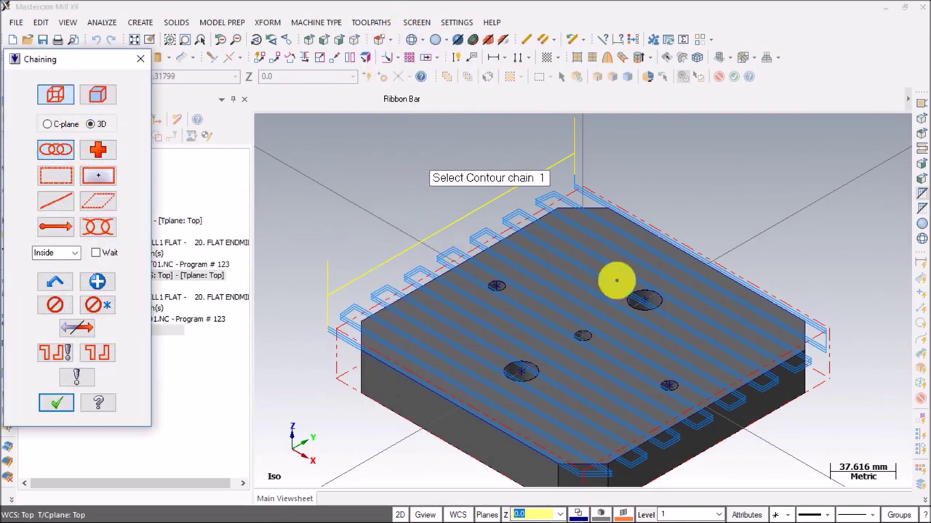
left_click(631, 221)
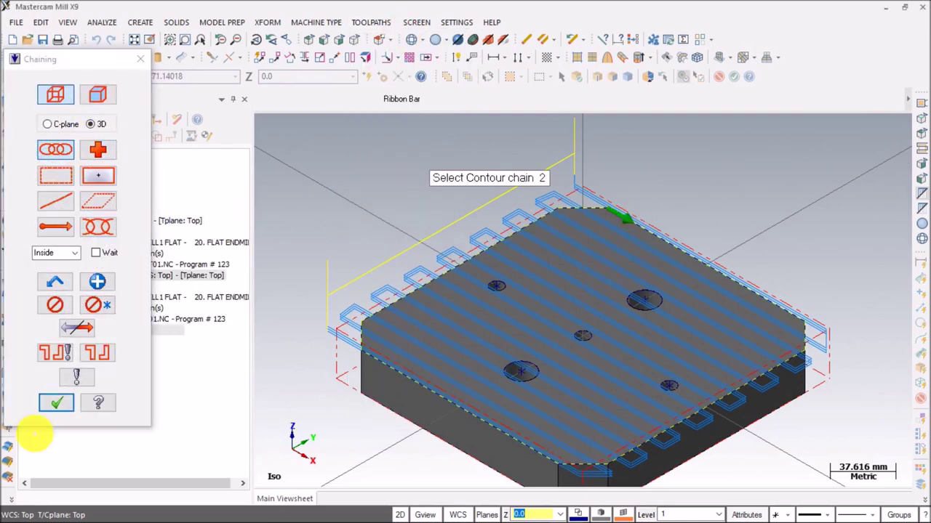
left_click(56, 404)
left_click(166, 91)
Choose the 15.0 mm Endmill1 Flat, number 475, from the Mill_mm tool library for the contour toolpath.
left_click(46, 82)
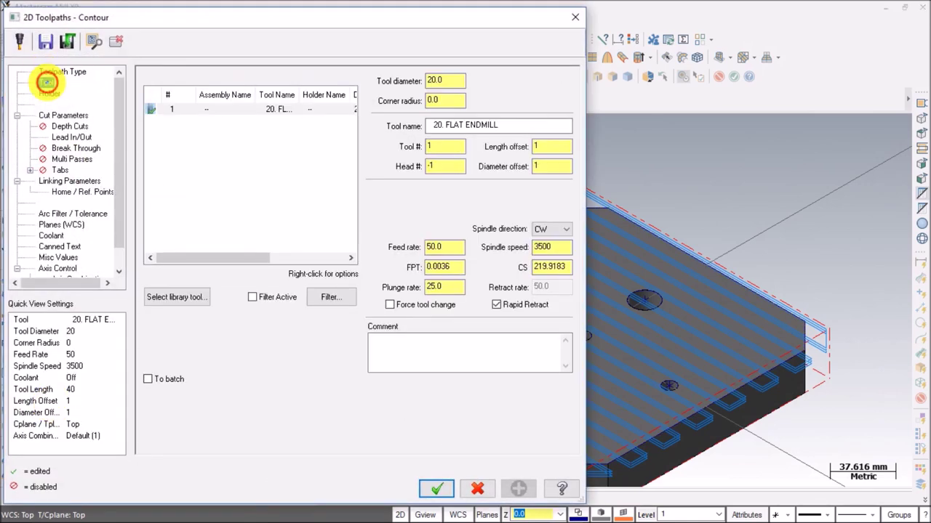
left_click(185, 298)
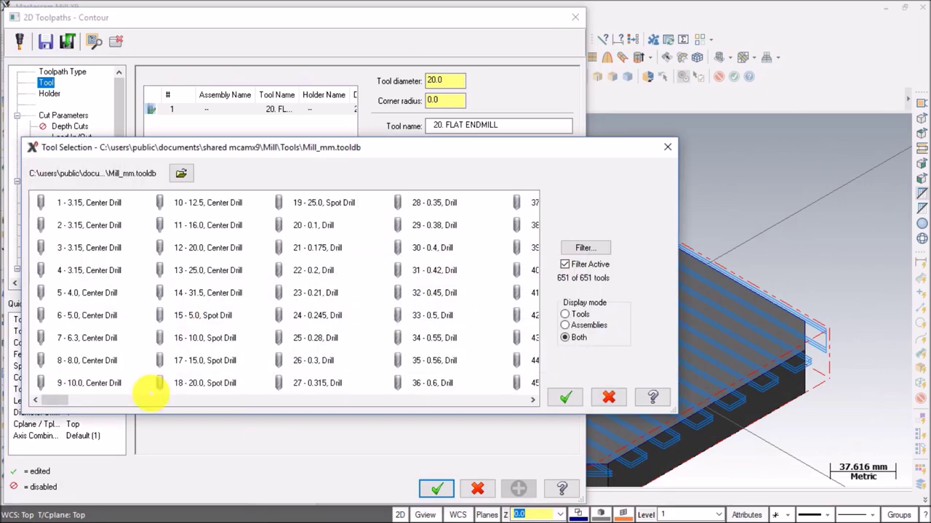
left_click_drag(68, 400, 399, 401)
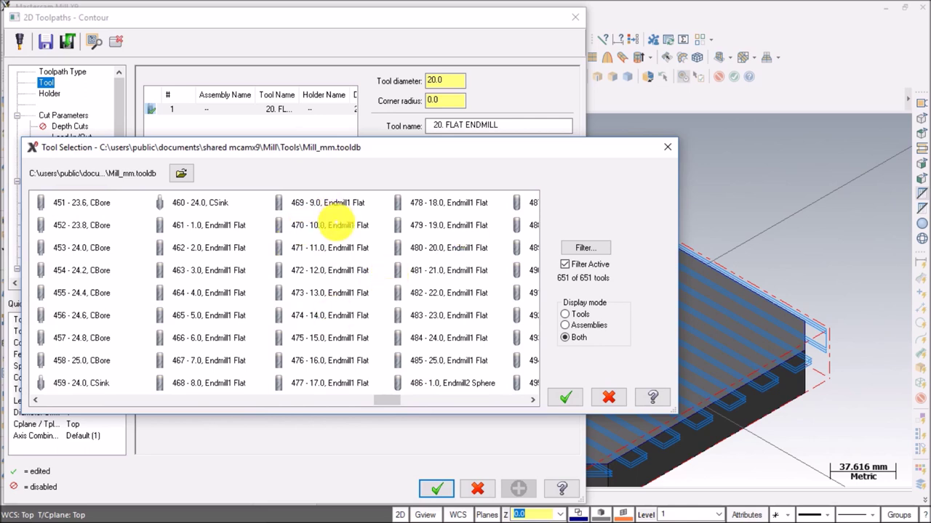
left_click(330, 338)
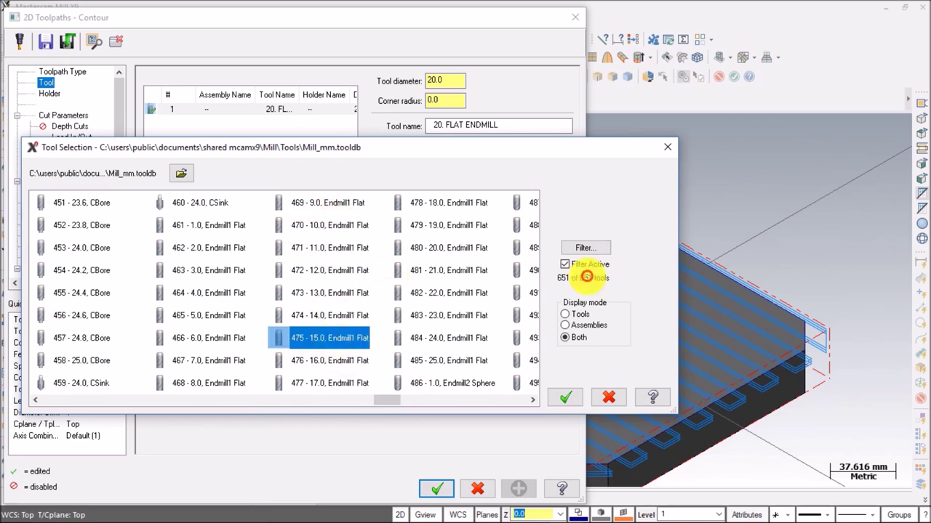
left_click(565, 397)
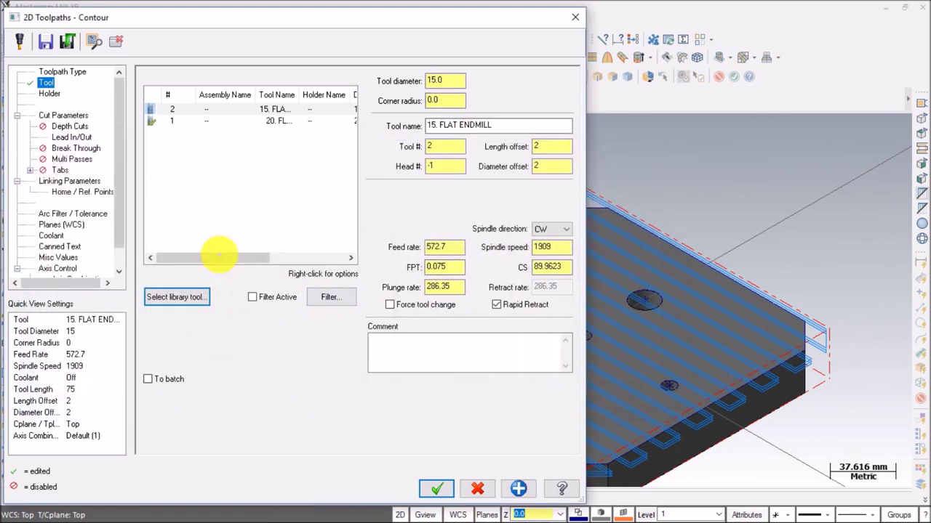